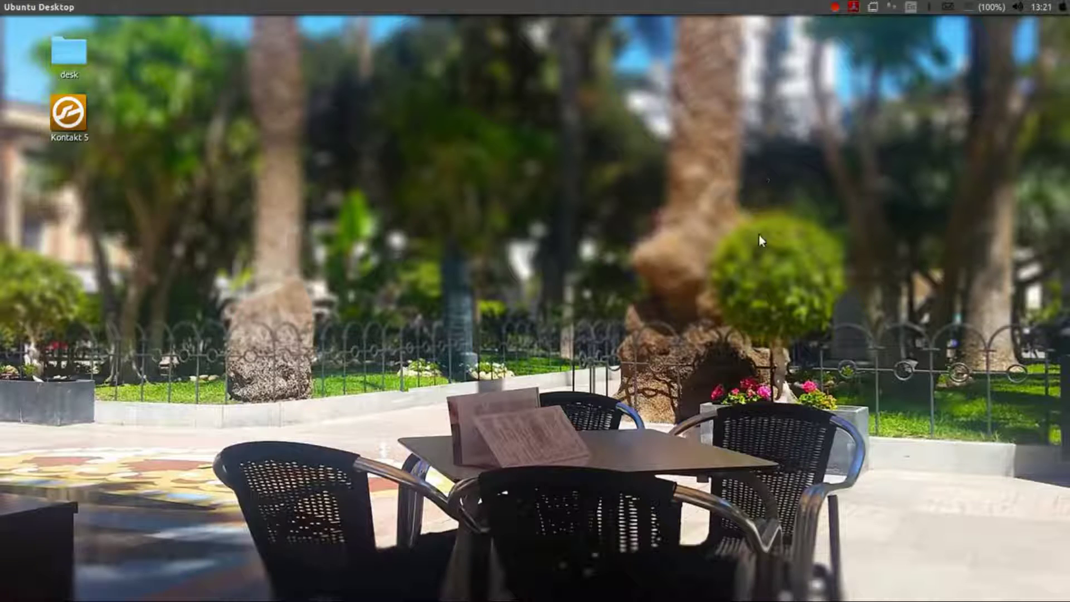
Switch to Cadence and review the JACK engine settings and the CPU scaling governor choices
key("ctrl+alt+Right")
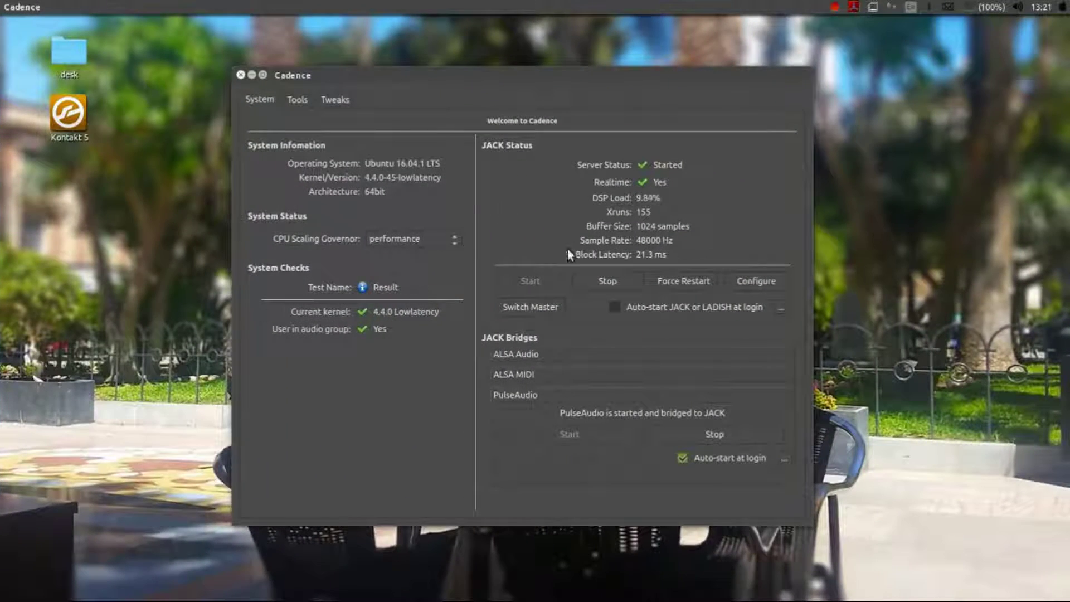
left_click(762, 276)
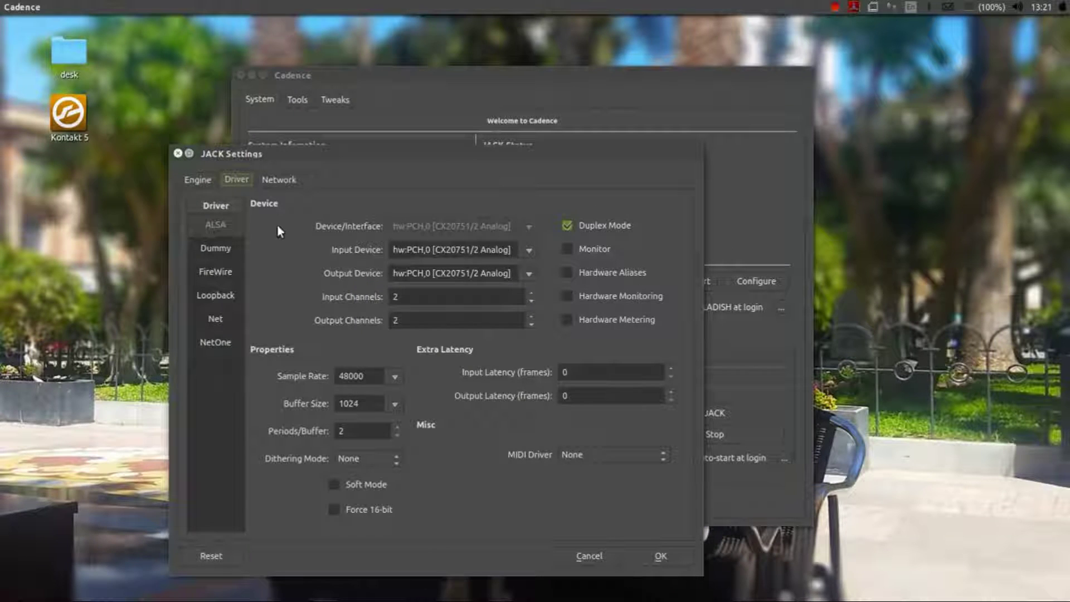
left_click(177, 153)
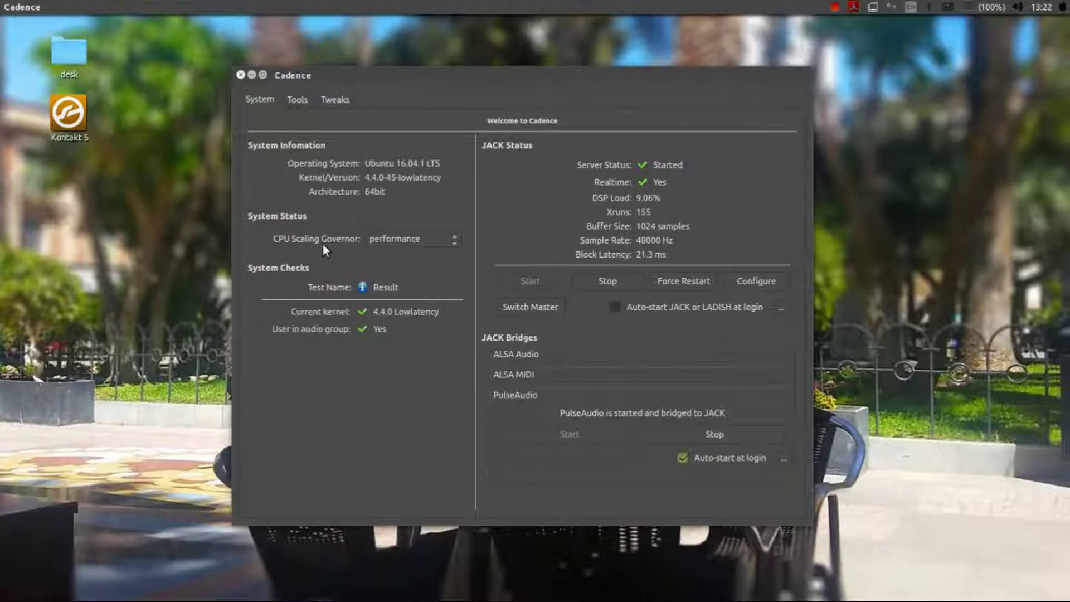
left_click(423, 240)
left_click(445, 236)
Switch to Catia and spread out the ardour, PulseAudio JACK Sink, PulseAudio JACK Source and system capture boxes
key("ctrl+alt+Right")
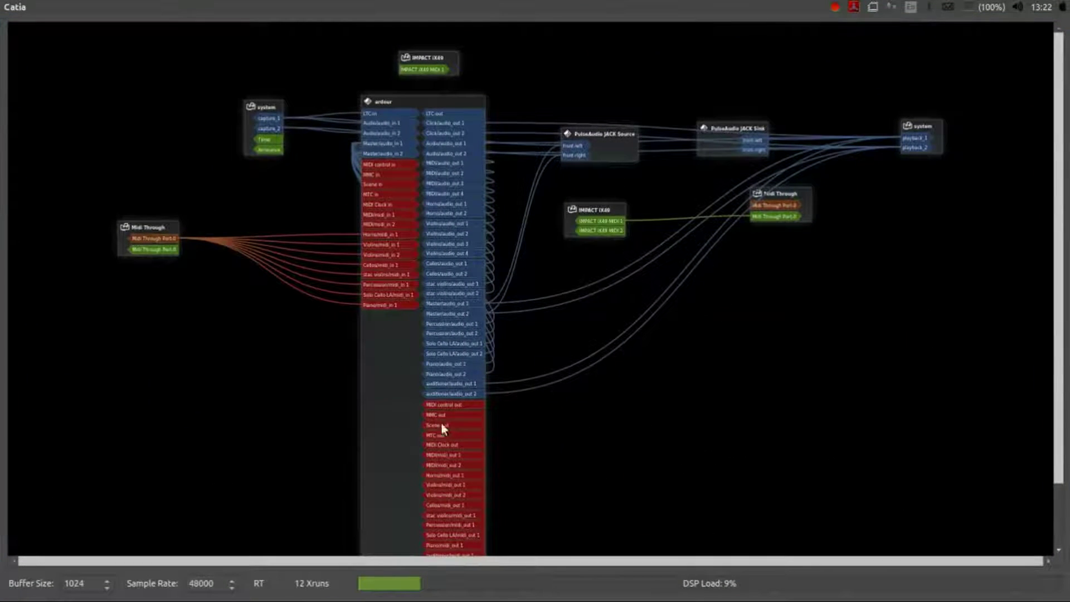
left_click_drag(396, 395, 385, 415)
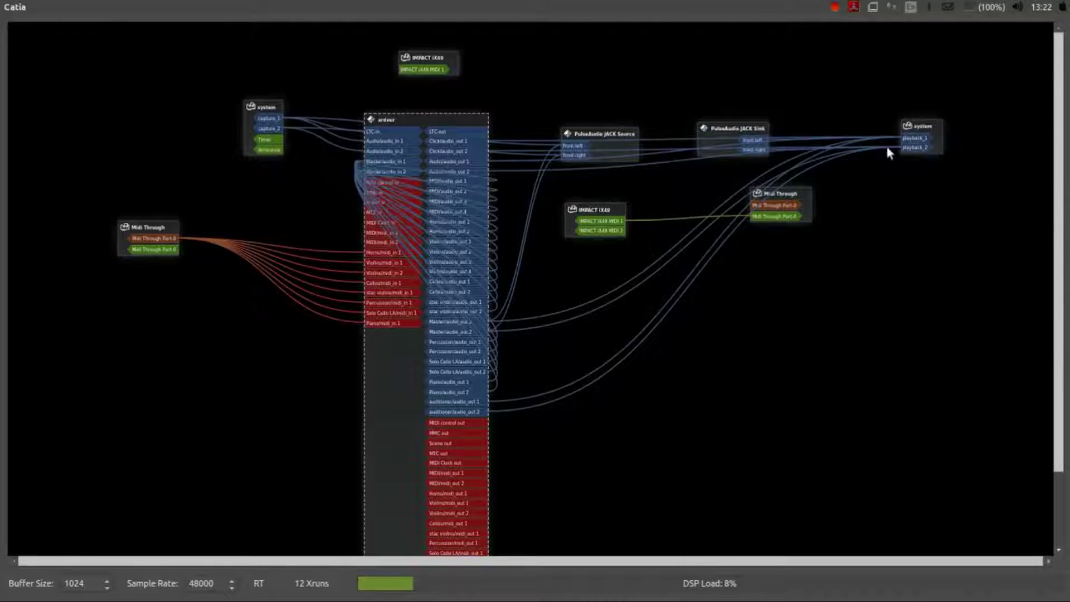
left_click_drag(734, 129, 744, 66)
left_click_drag(597, 134, 612, 109)
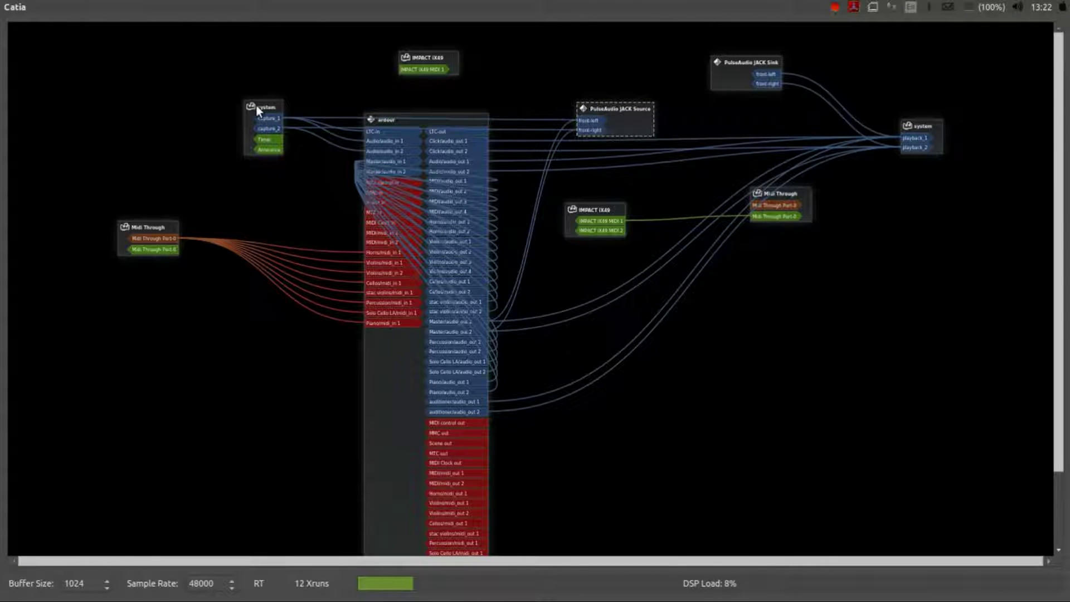
left_click_drag(257, 105, 237, 101)
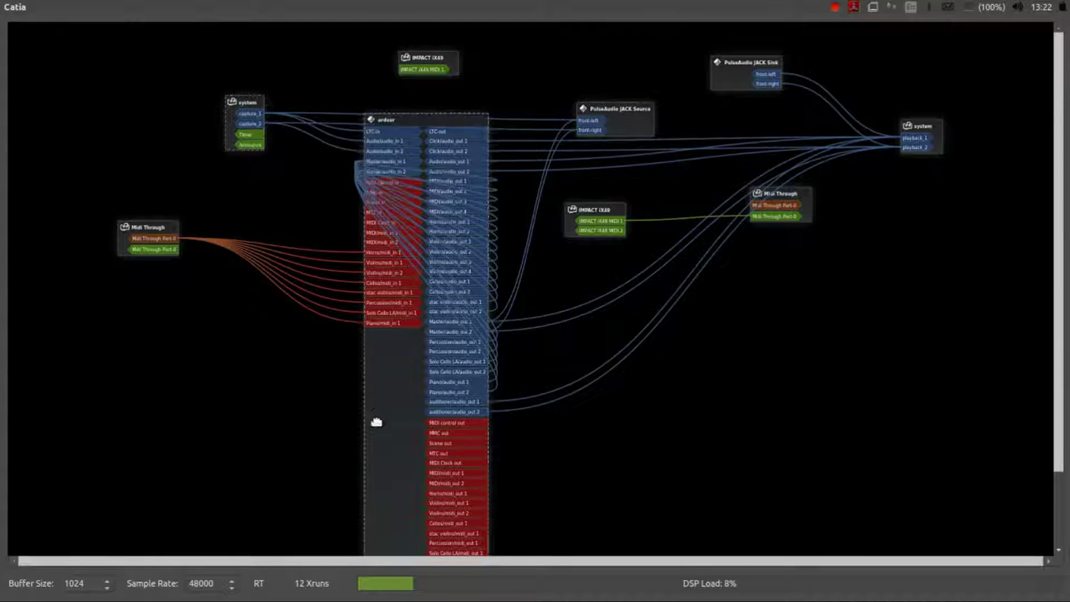
left_click_drag(375, 396, 367, 443)
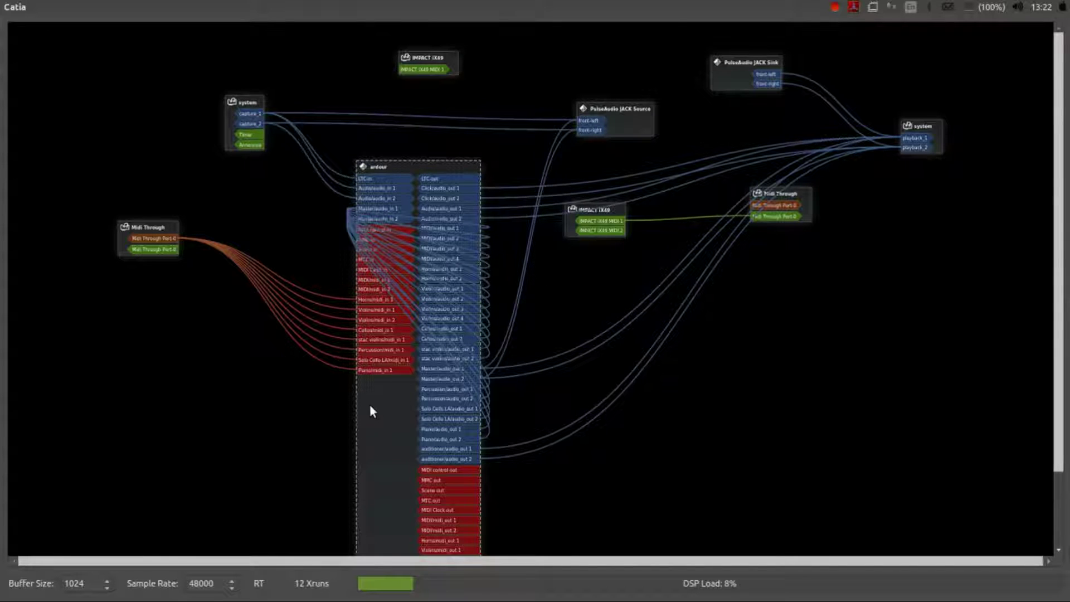
Trace the Midi Through and IMPACT MIDI 1 connections, and move the two-port IMPACT box slightly lower
left_click_drag(140, 238, 287, 376)
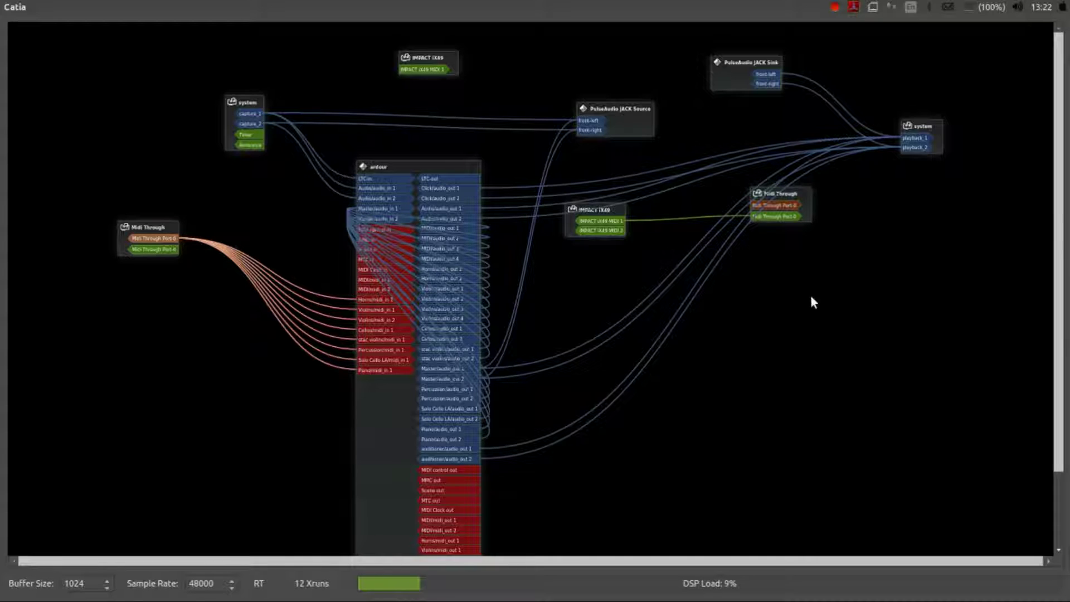
left_click(600, 223)
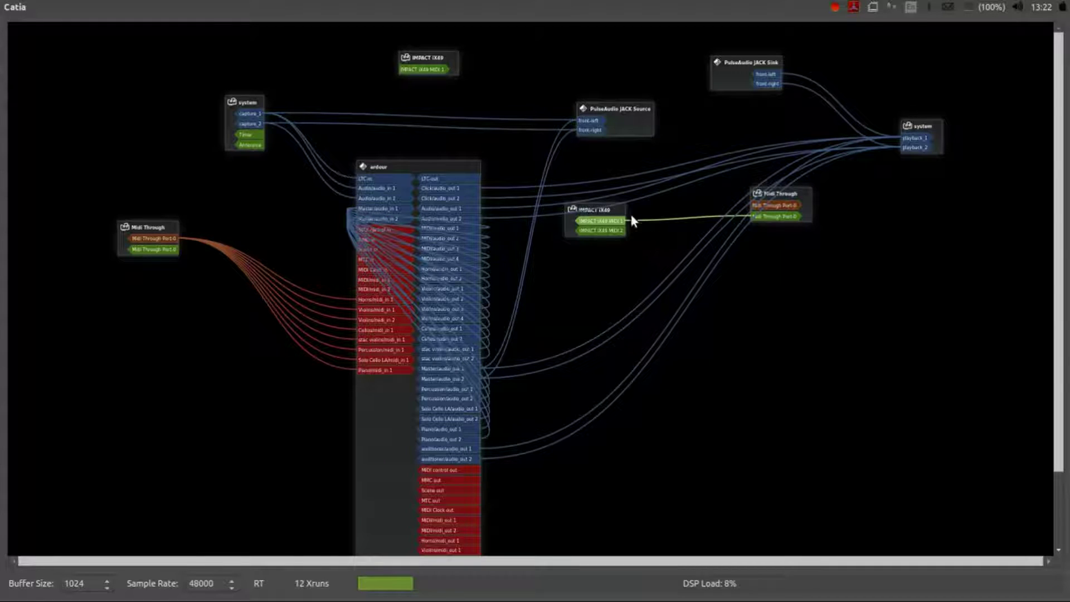
left_click_drag(607, 213, 600, 245)
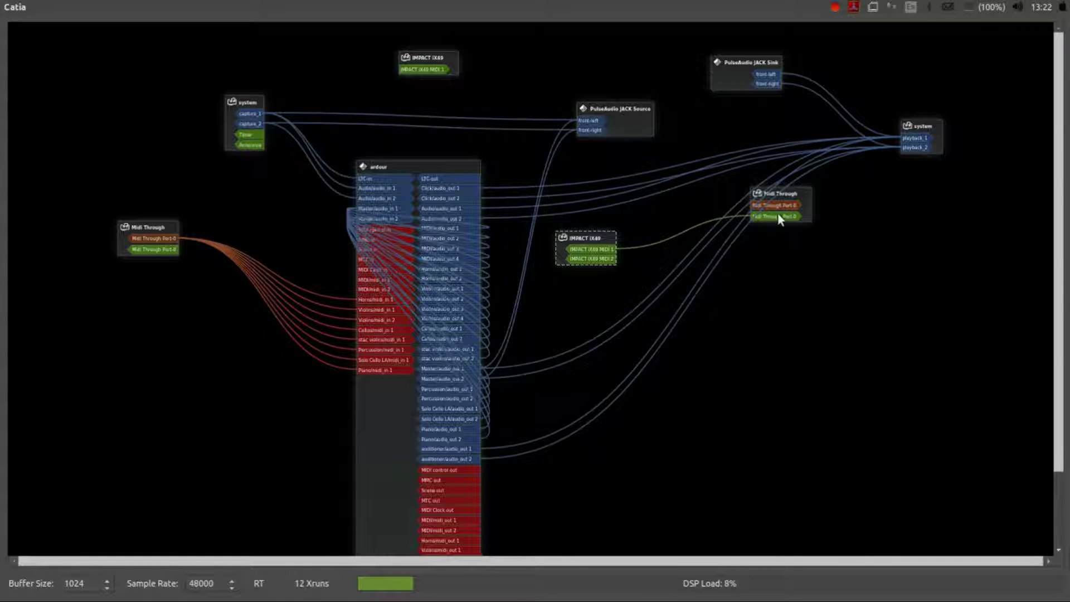
Switch to Ardour and enlarge the height of the stac violins fader automation lane
key("ctrl+alt+Left")
key("ctrl+alt+Left")
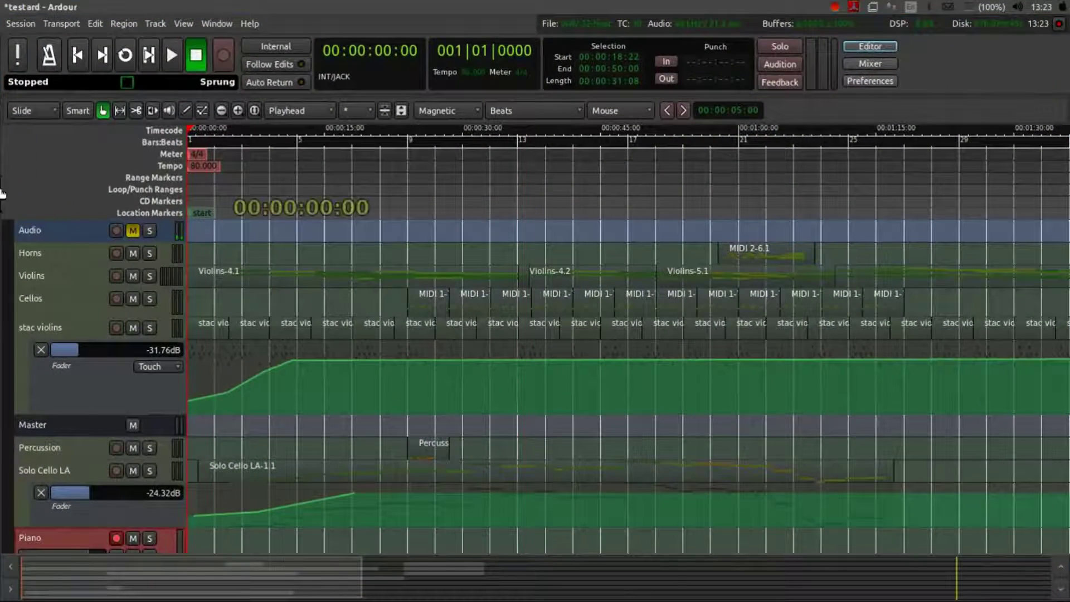
left_click(142, 394)
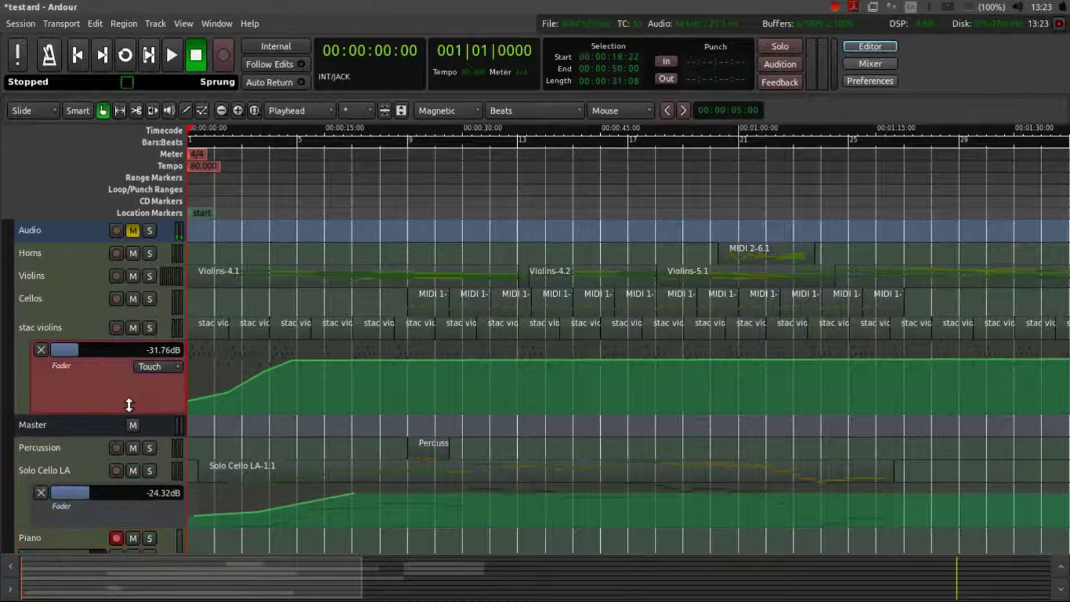
left_click_drag(128, 406, 127, 364)
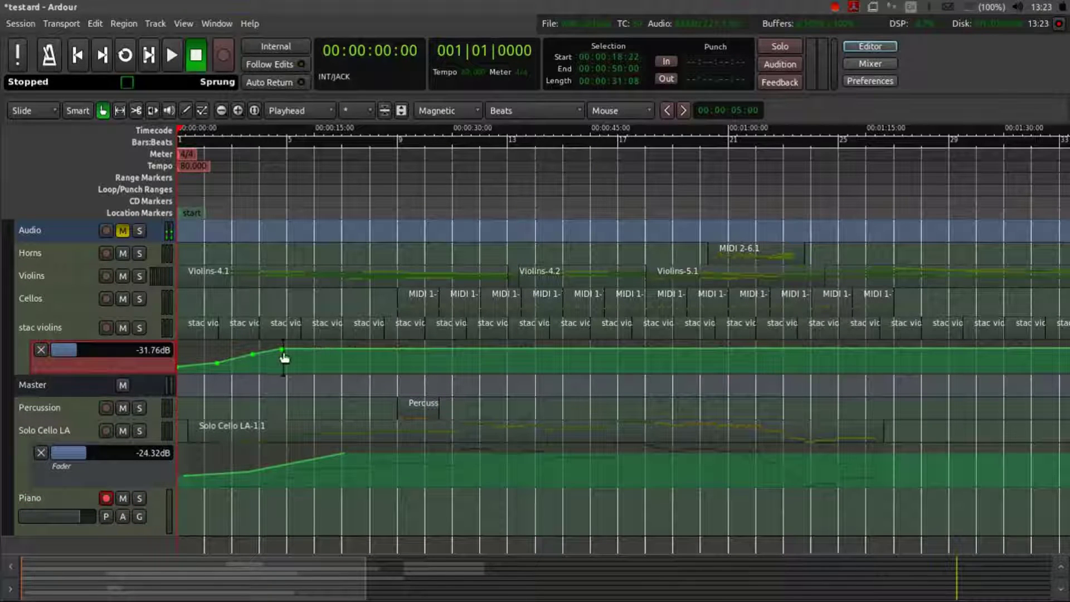
left_click_drag(147, 372, 169, 513)
Move the stac violins fader curve's peak to about bar 6, draw six more points after it, and shrink the lane
left_click_drag(296, 389, 333, 379)
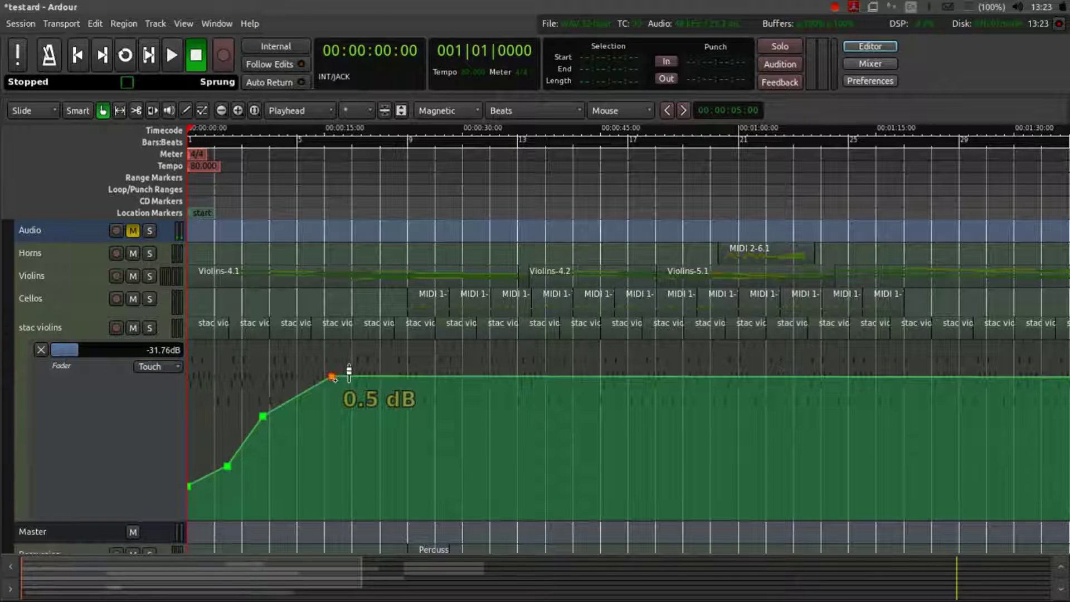
left_click(186, 110)
left_click(466, 389)
left_click(585, 434)
left_click(900, 405)
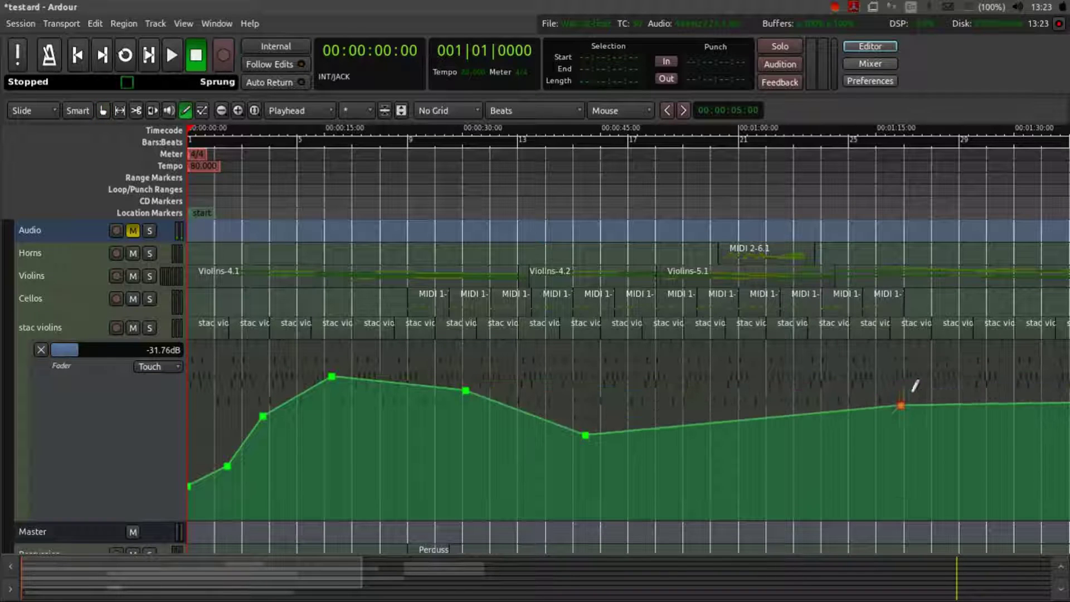
left_click(932, 373)
left_click(1008, 371)
left_click(1010, 439)
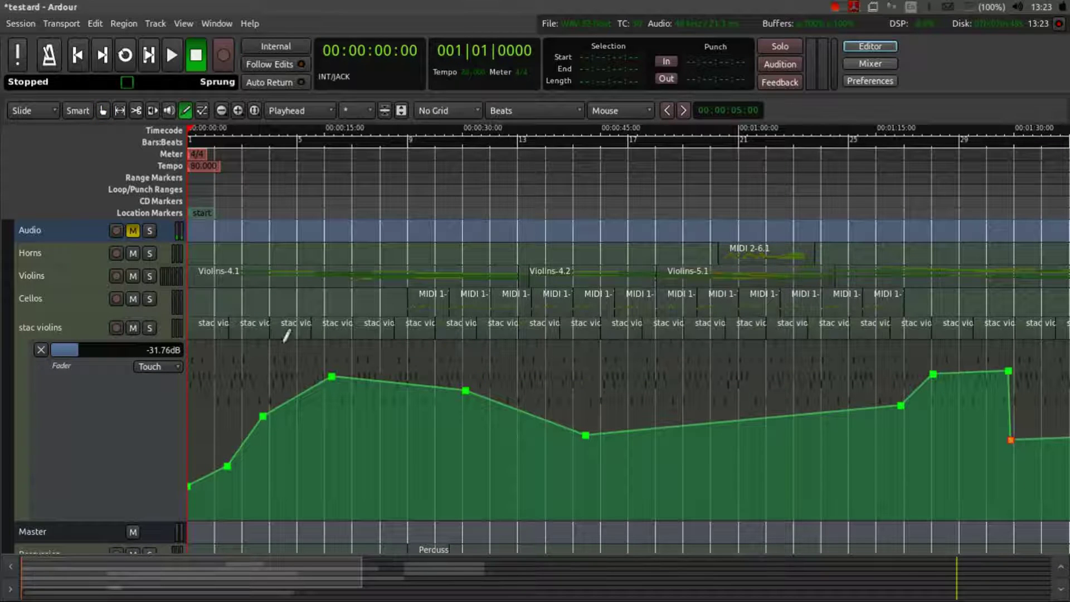
mouse_move(123, 482)
left_mouse_down()
mouse_move(139, 370)
mouse_move(139, 380)
left_mouse_up()
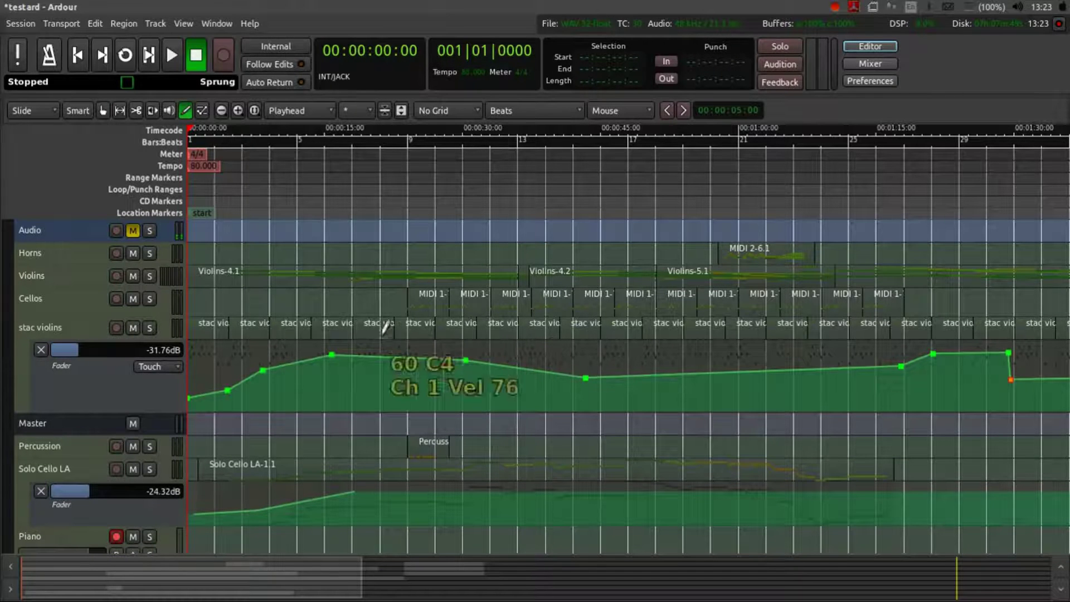
Open the Carla-Patchbay plugin of the Cellos strip in the mixer and display its Patchbay view
key("alt+m")
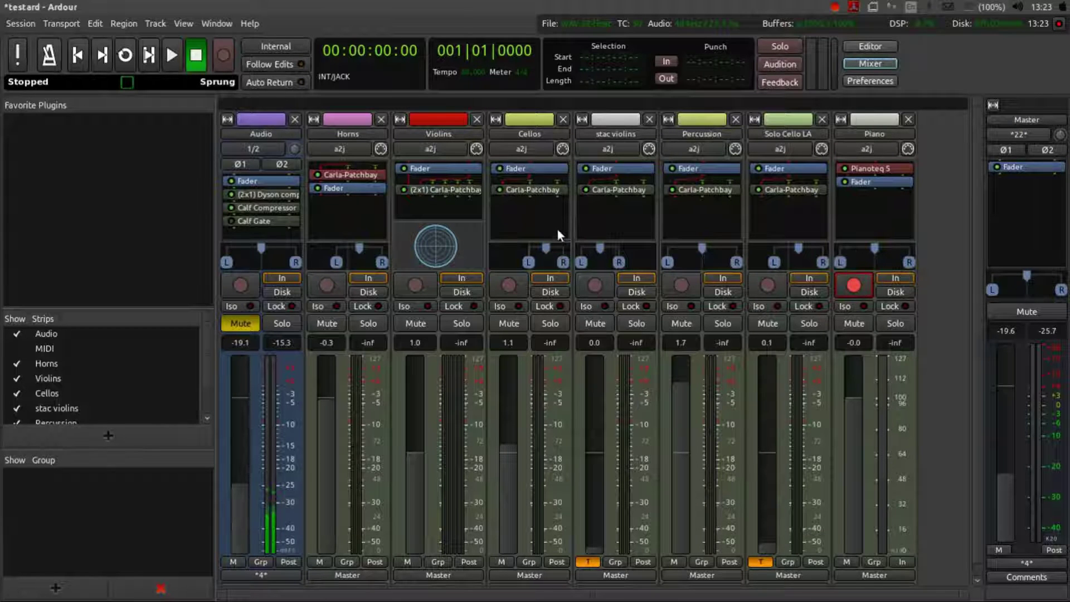
left_click(546, 203)
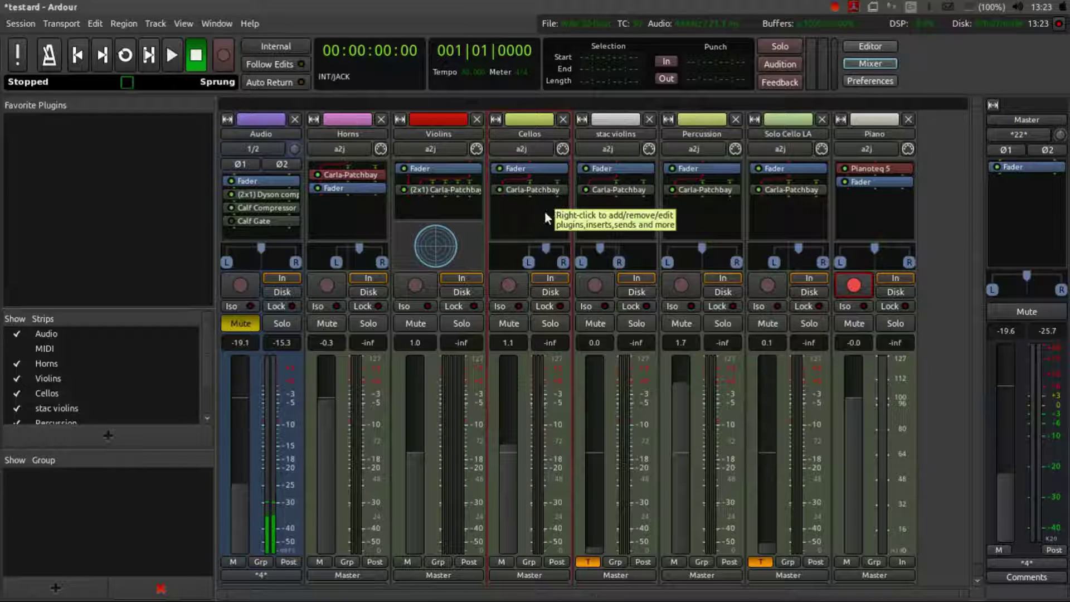
double_click(527, 189)
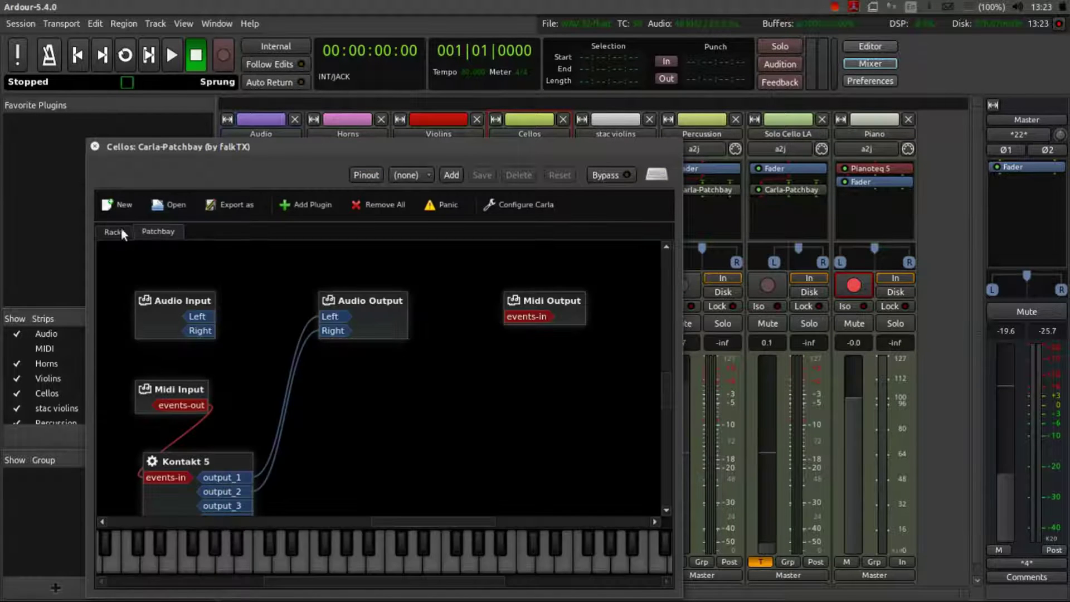
left_click(119, 233)
left_click(147, 230)
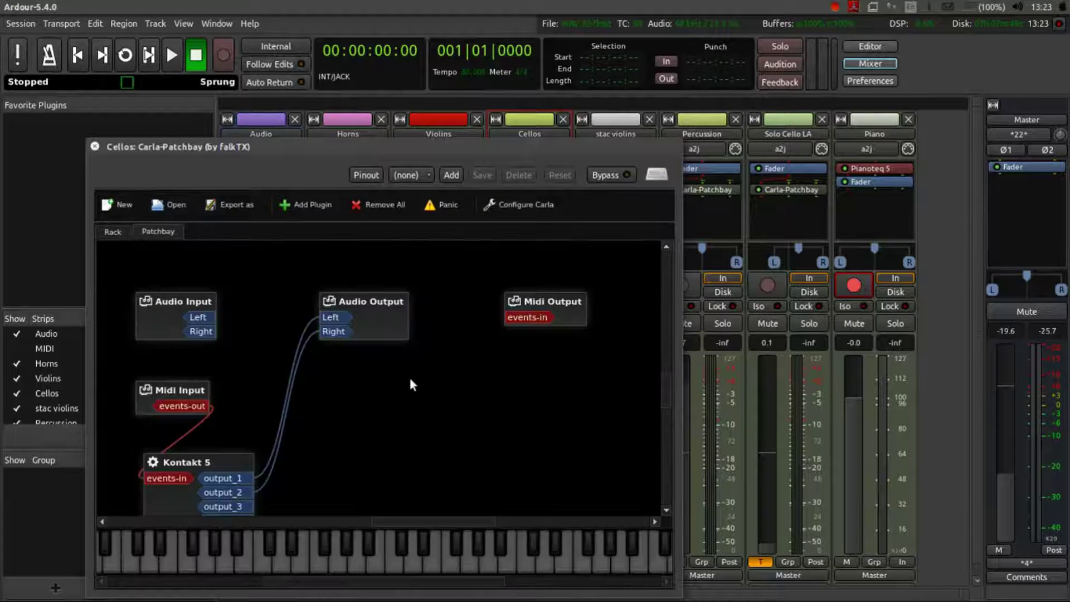
Arrange the Cellos patchbay so Kontakt 5 sits between the Midi Input and Audio Output boxes
left_click(235, 461)
left_click_drag(235, 461, 328, 363)
left_click_drag(362, 302, 434, 278)
left_click_drag(277, 436, 279, 378)
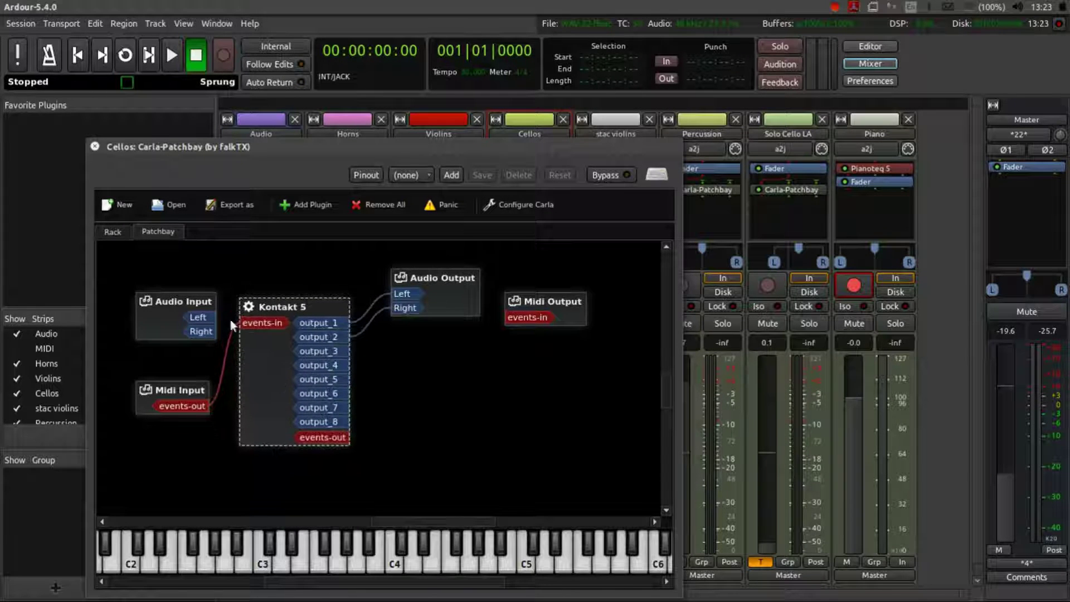
Open the Kontakt 5 interface from Carla's rack and audition several notes of the Cello Ensemble
left_click(112, 231)
left_click(144, 253)
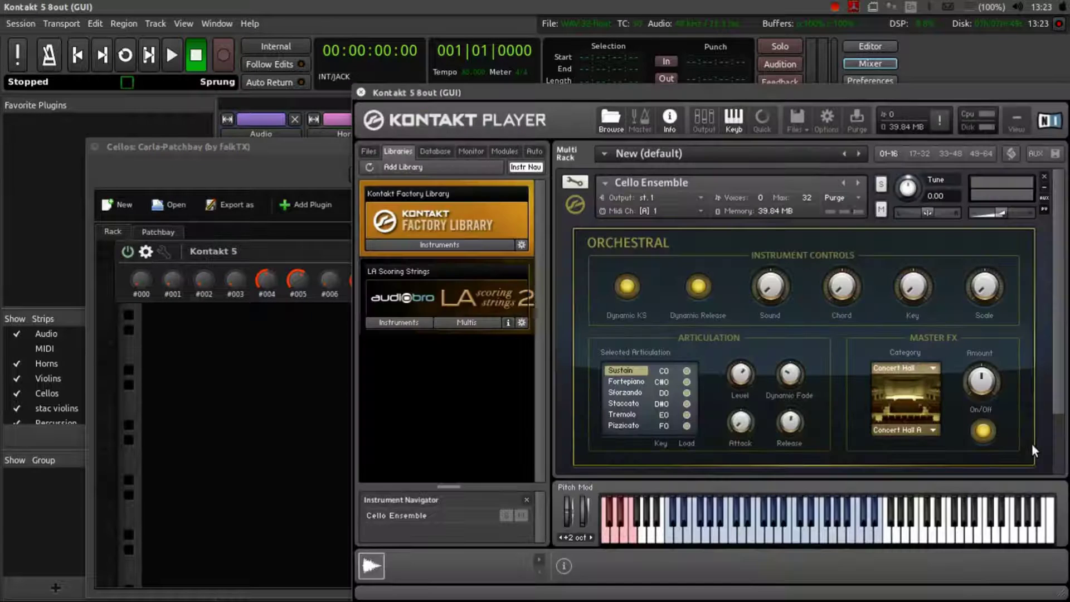
left_click_drag(781, 92, 647, 69)
left_click(623, 511)
left_click(670, 506)
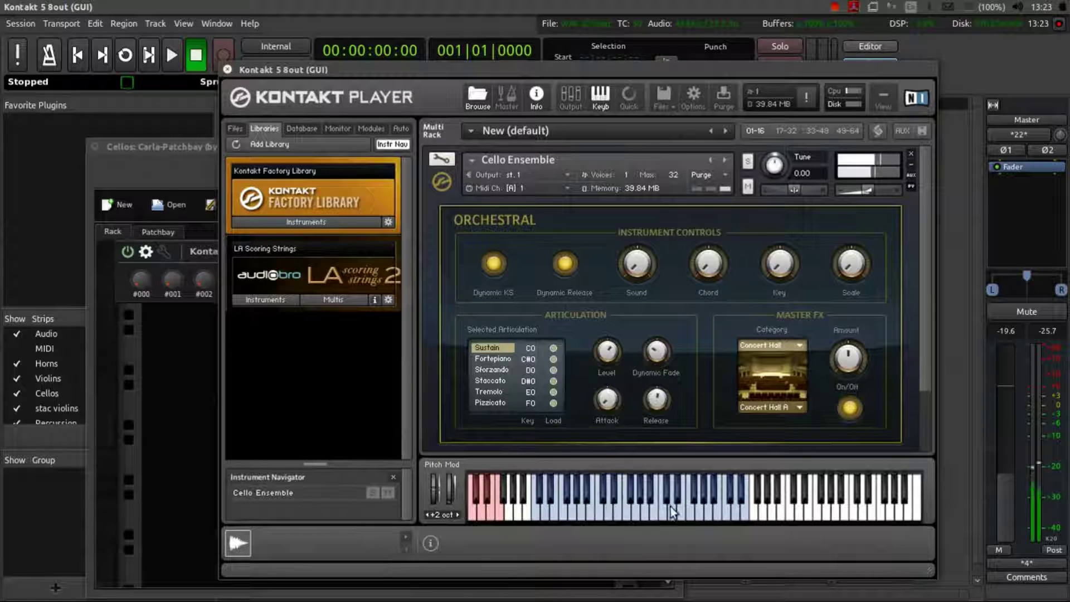
left_click(605, 503)
left_click(569, 500)
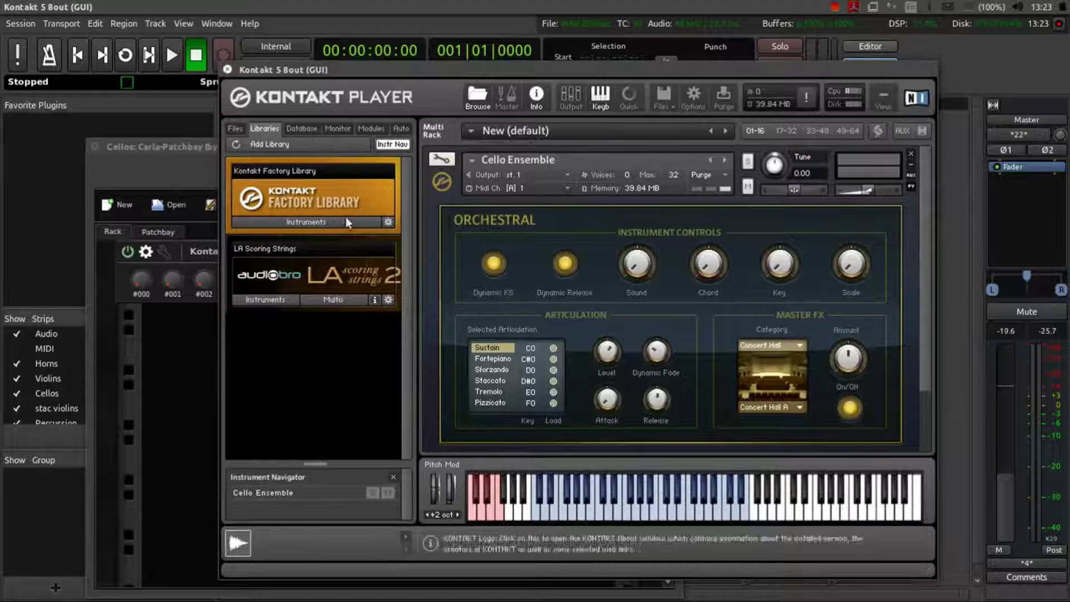
Select the Staccato articulation for the Cello Ensemble and close the Kontakt and Carla windows
left_click(499, 380)
left_click_drag(450, 160, 466, 275)
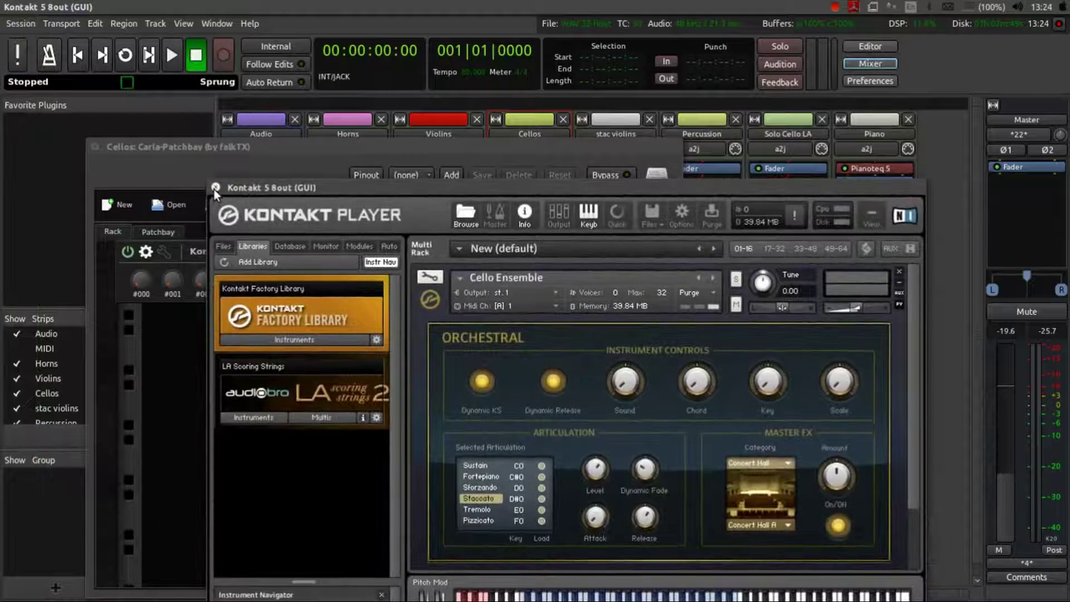
left_click_drag(633, 483, 642, 392)
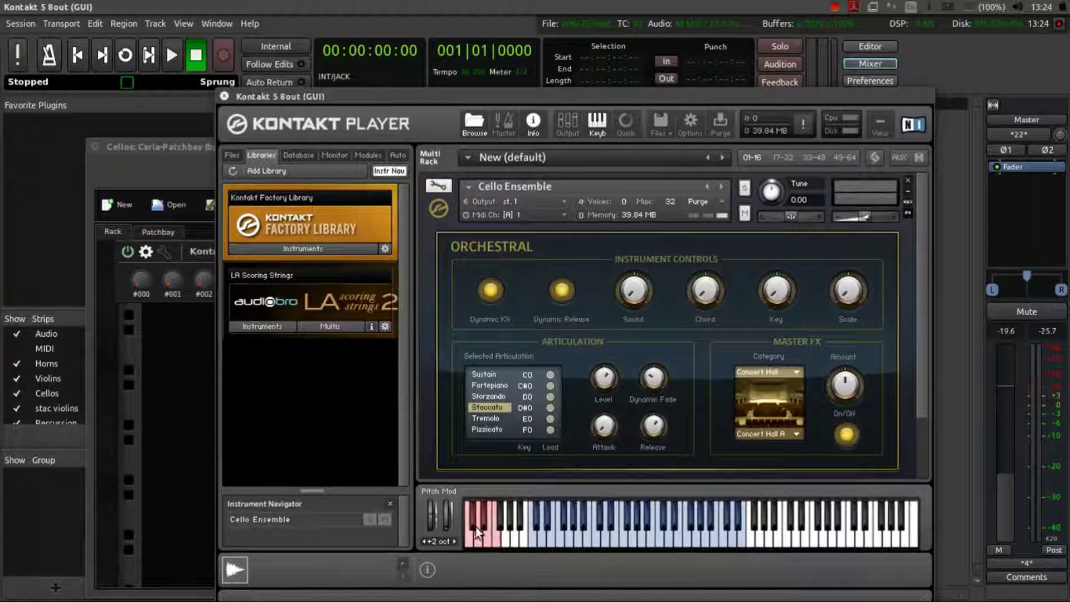
left_click(224, 96)
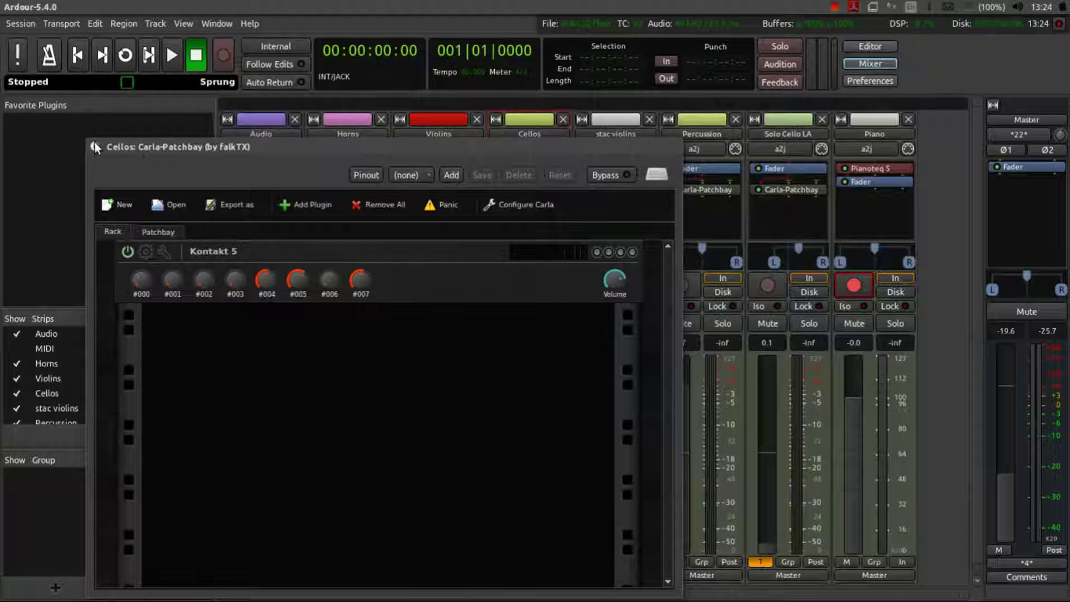
left_click(94, 146)
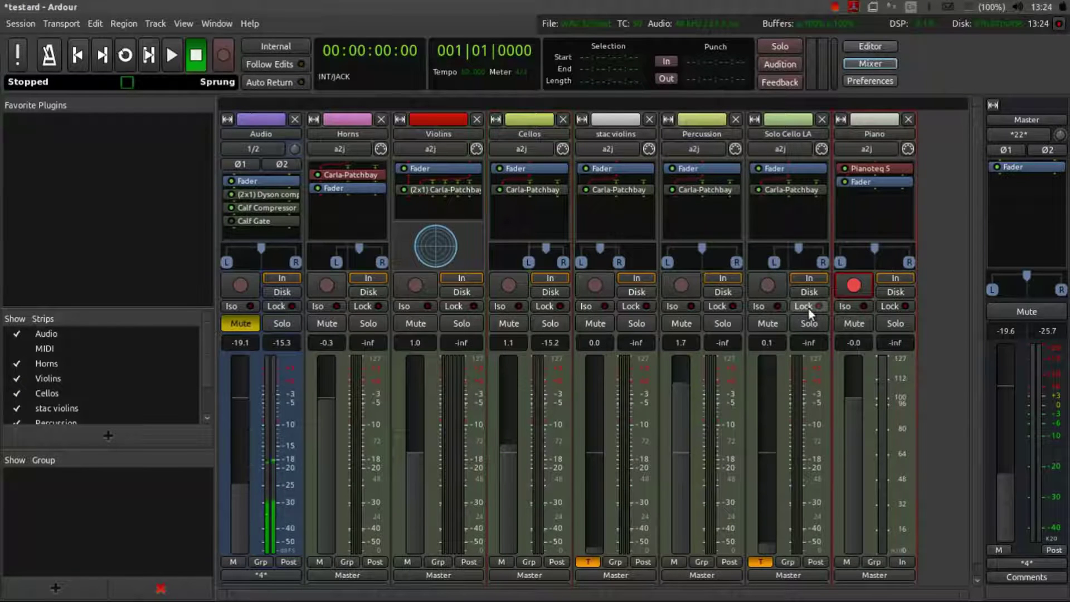
Enable MIDI input on the Piano strip in the mixer, and briefly switch the Violins strip's MIDI input on and off
key("alt+m")
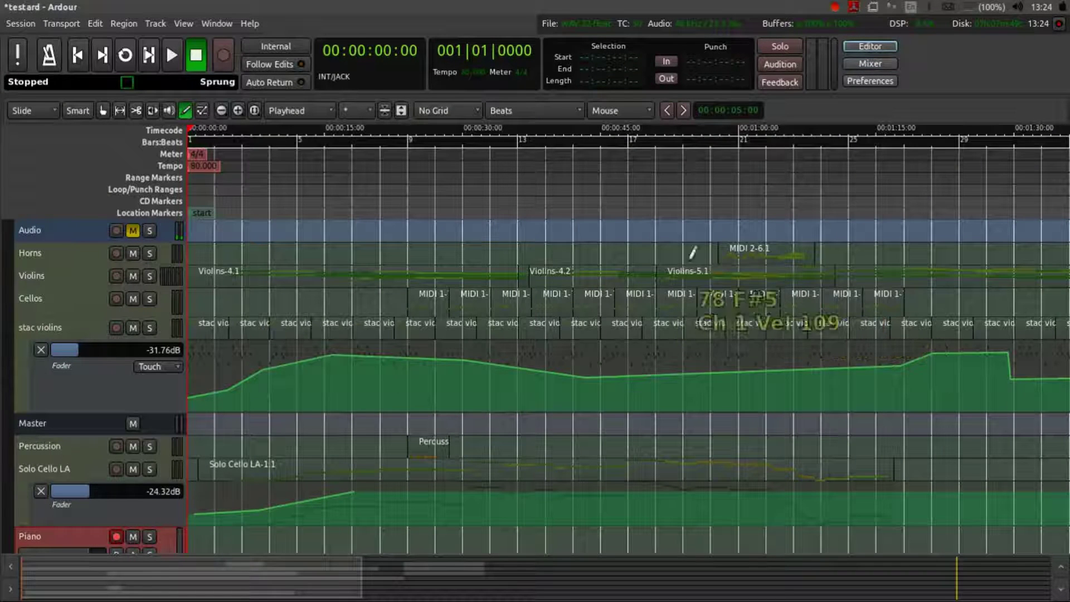
key("alt+m")
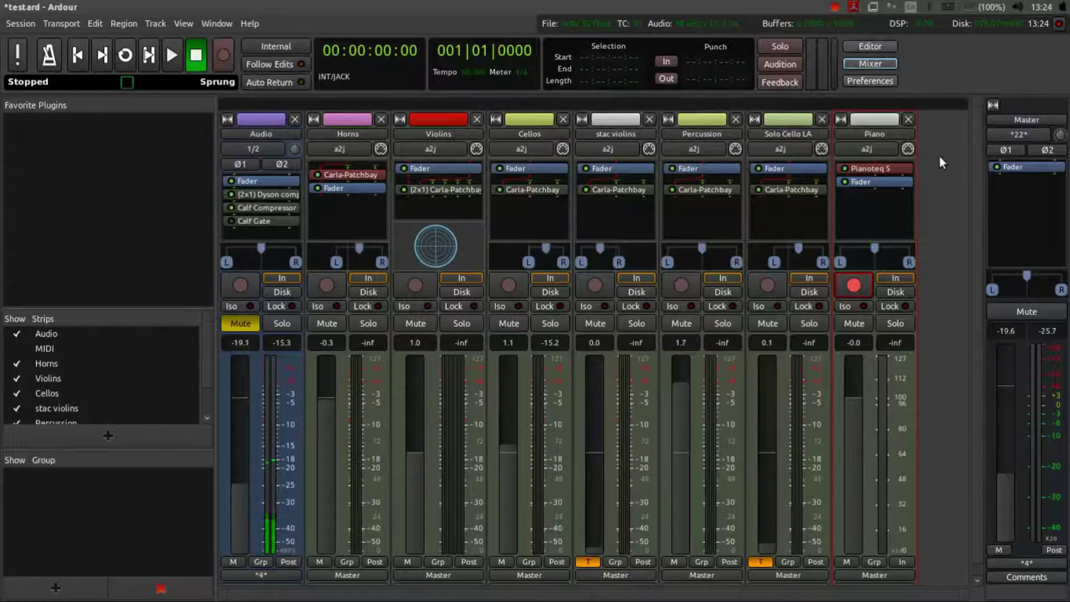
left_click(908, 148)
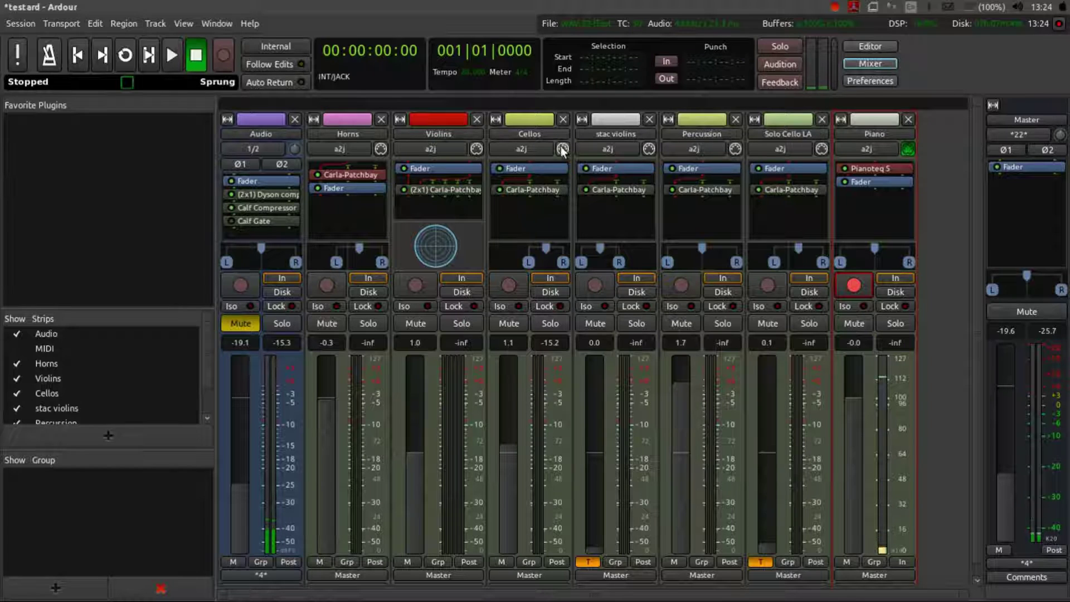
left_click(476, 149)
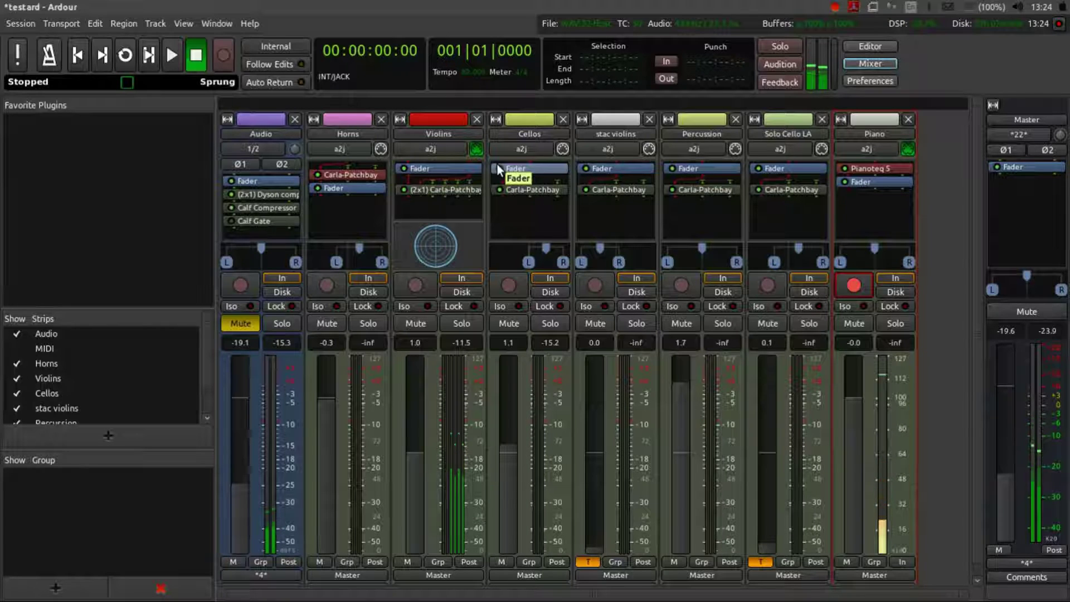
left_click(477, 149)
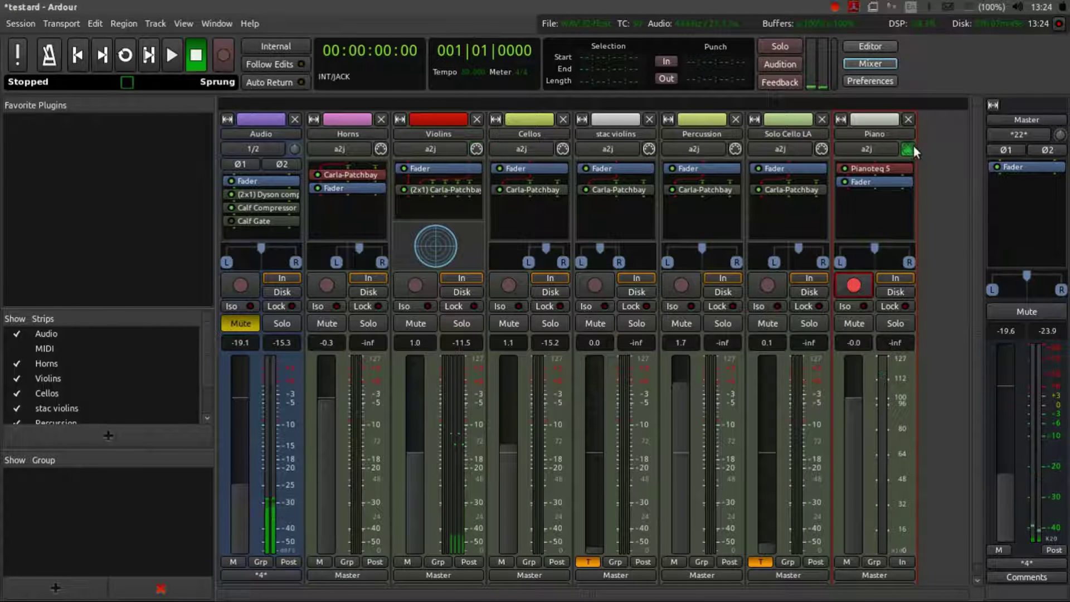
Play the session from the start and ride the Master fader in the mixer to -27.7, up to -15.1, and down to -29.7 dB
key("alt+m")
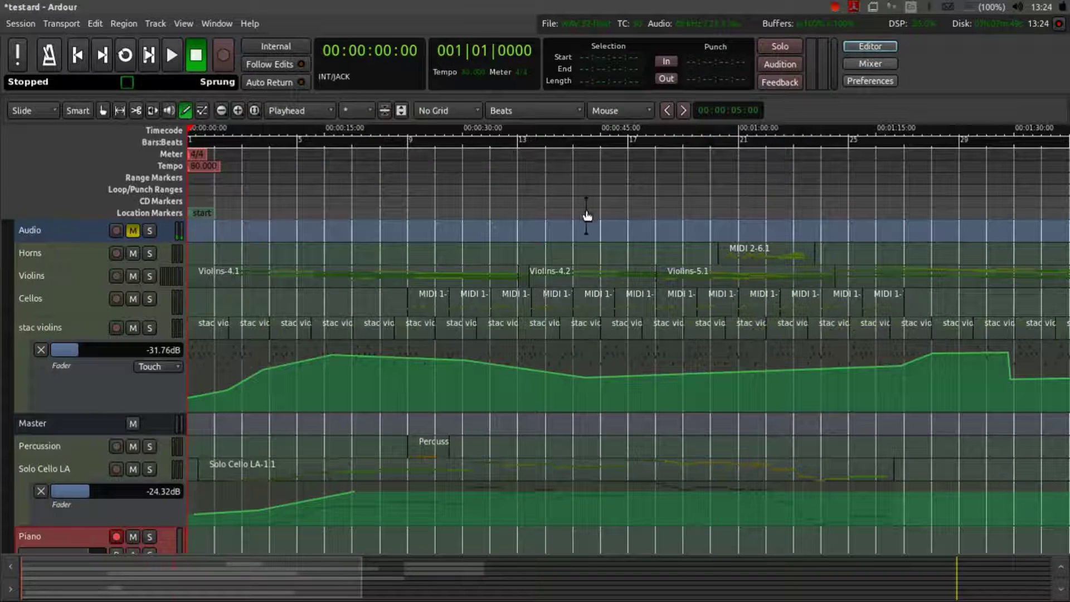
key("space")
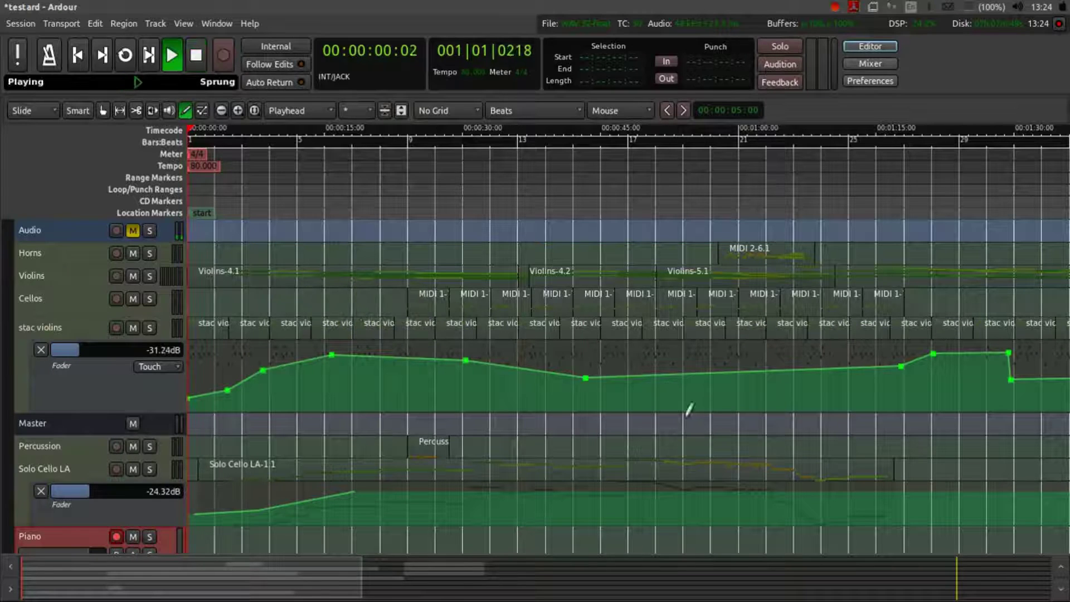
key("alt+m")
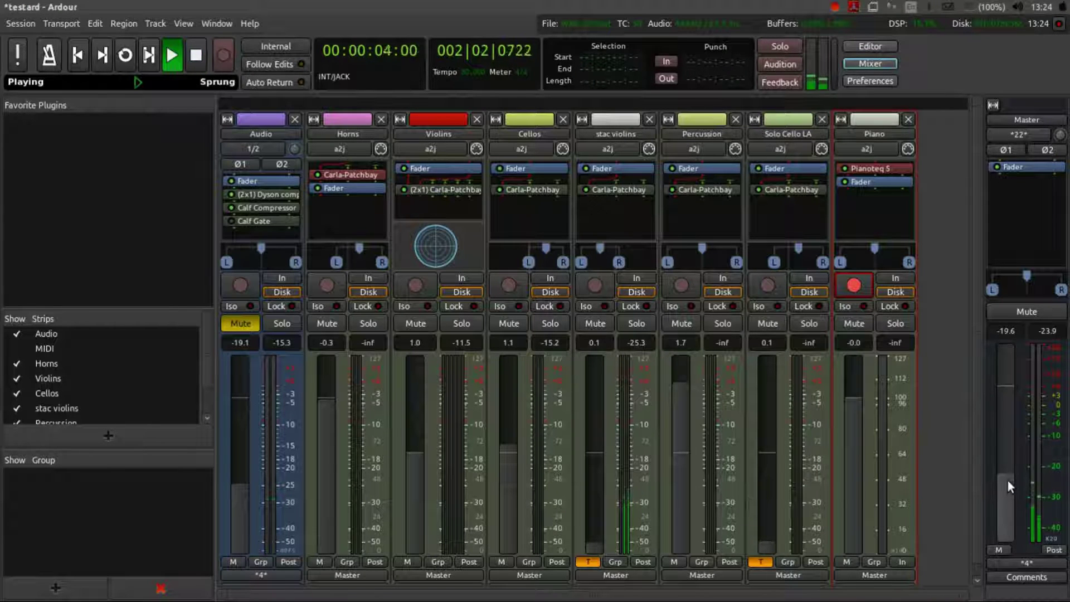
left_click_drag(1008, 477, 1020, 499)
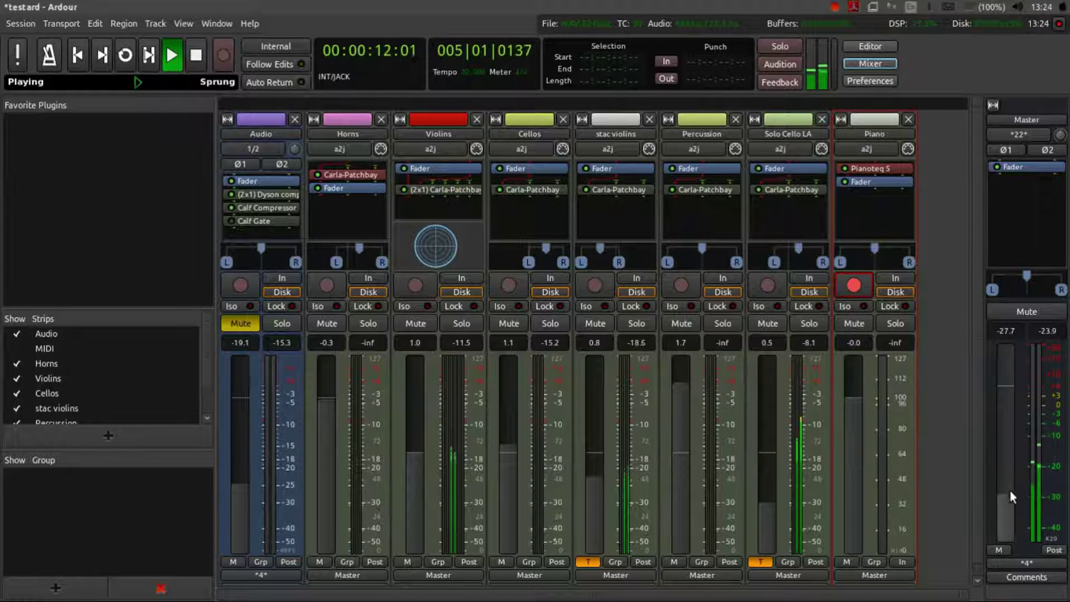
left_click_drag(1004, 498, 1029, 437)
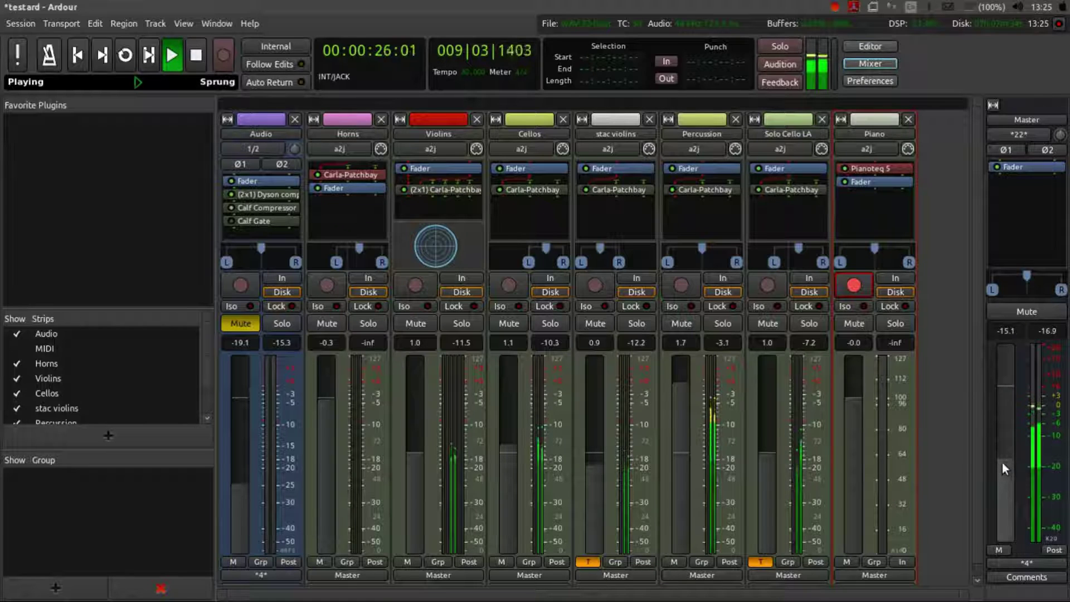
left_click_drag(1002, 463, 1006, 500)
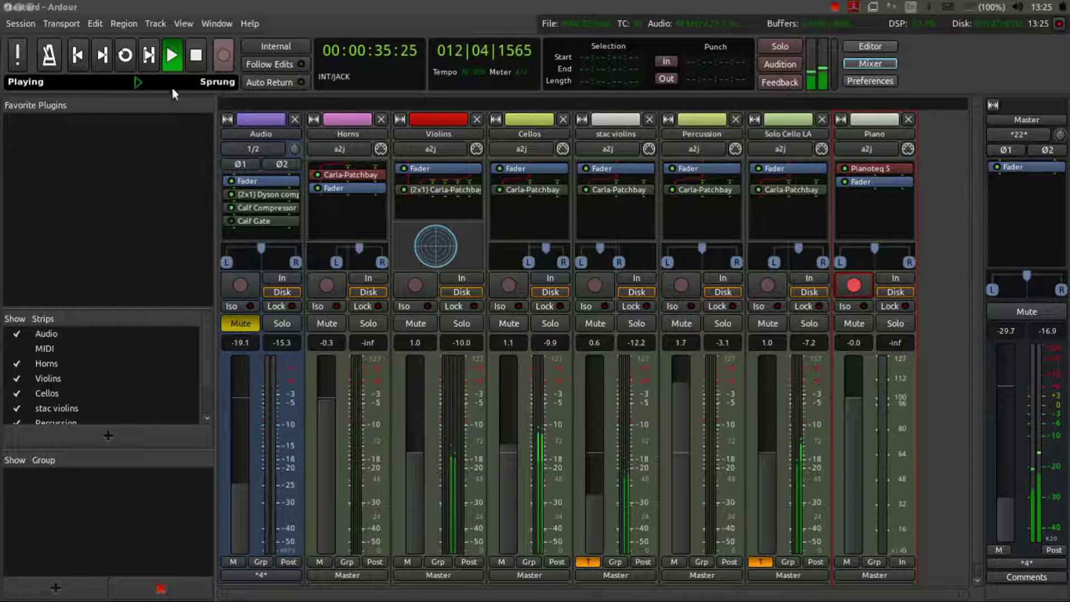
Record a MIDI take on the armed Piano track during playback, stop the transport and return to the editor
left_click(223, 55)
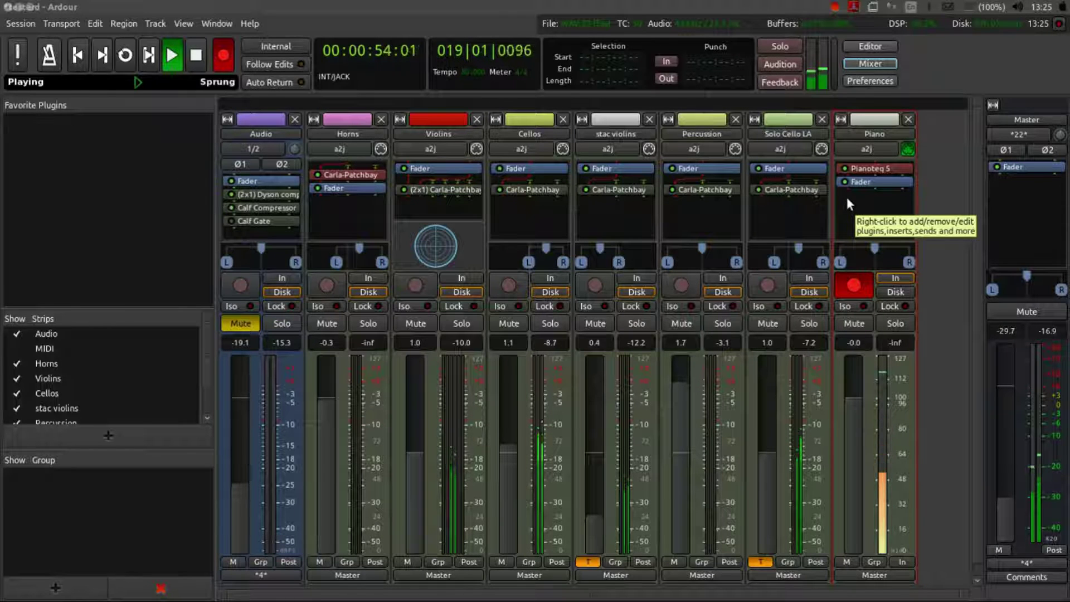
key("space")
key("space")
key("alt+m")
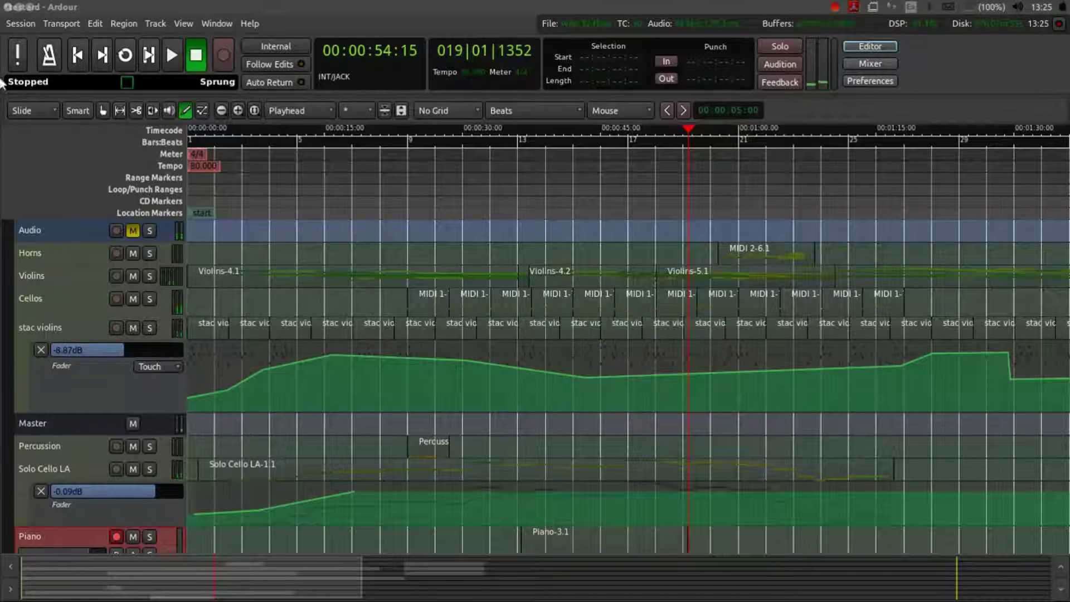
Switch to Grab mode, enlarge the Piano track to show its notes, and play back the recorded take
scroll(600, 425, "down", 5)
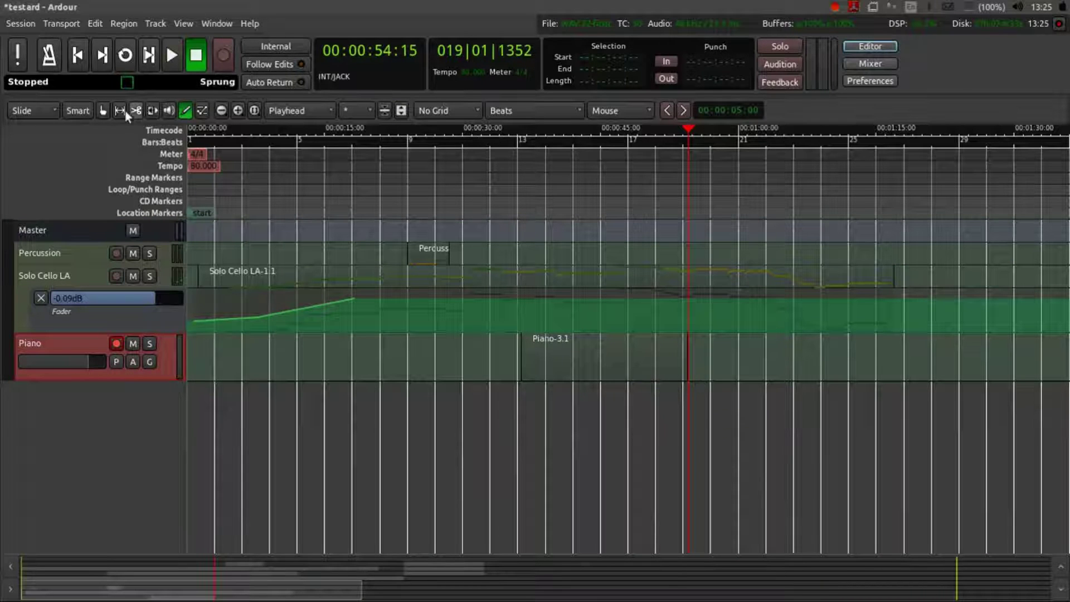
key("g")
scroll(572, 369, "up", 6)
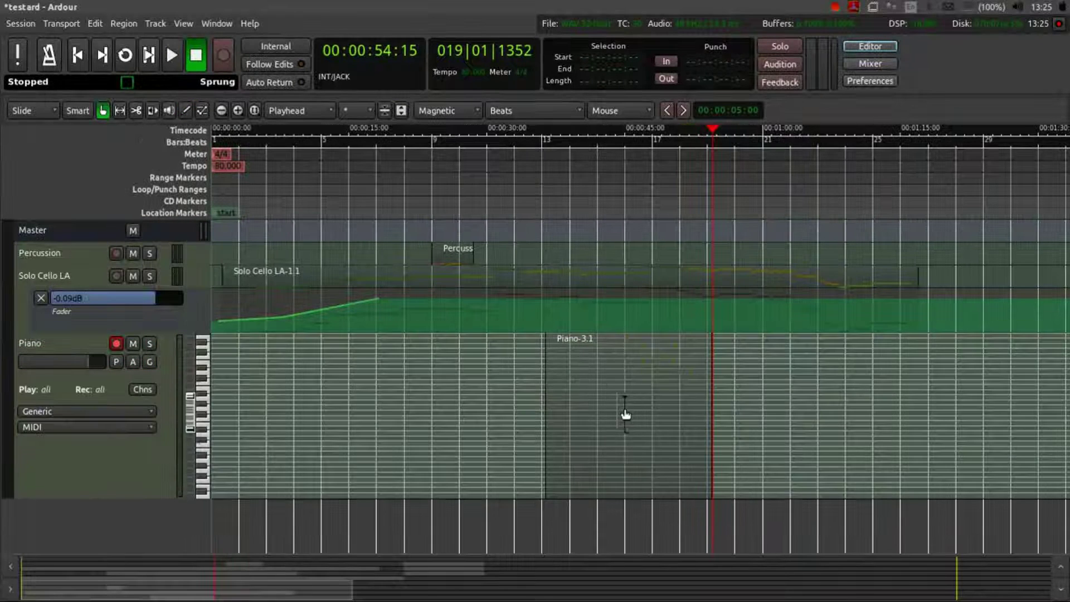
scroll(636, 411, "up", 5)
scroll(592, 414, "down", 1)
left_click_drag(398, 180, 320, 175)
key("space")
Find Calf Reverb with the plugin filter "calf rev" and add it below the fader on the Piano strip
key("alt+m")
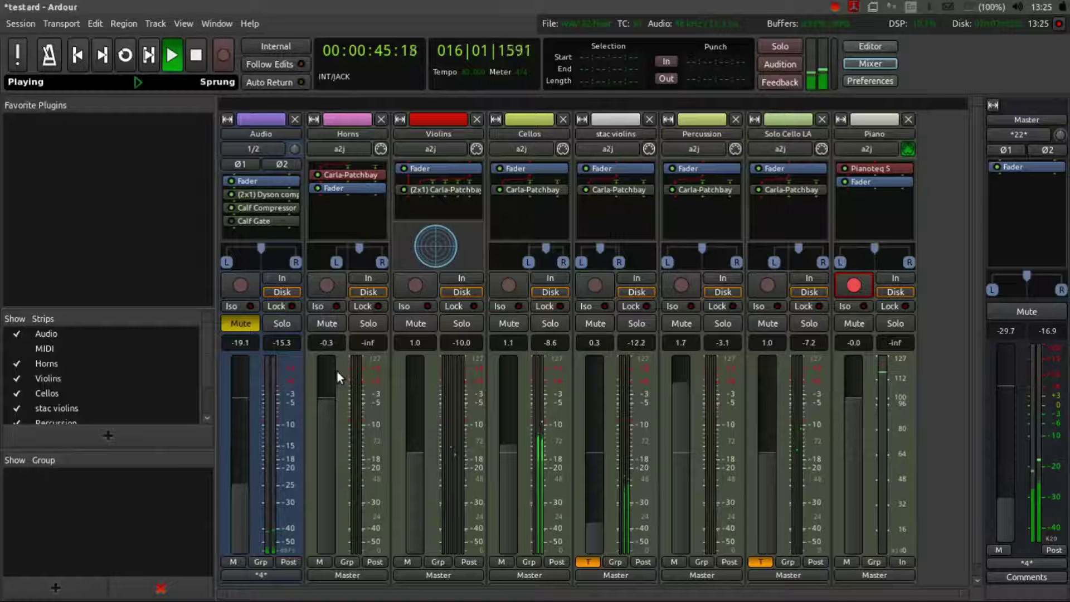
double_click(860, 209)
type("calf")
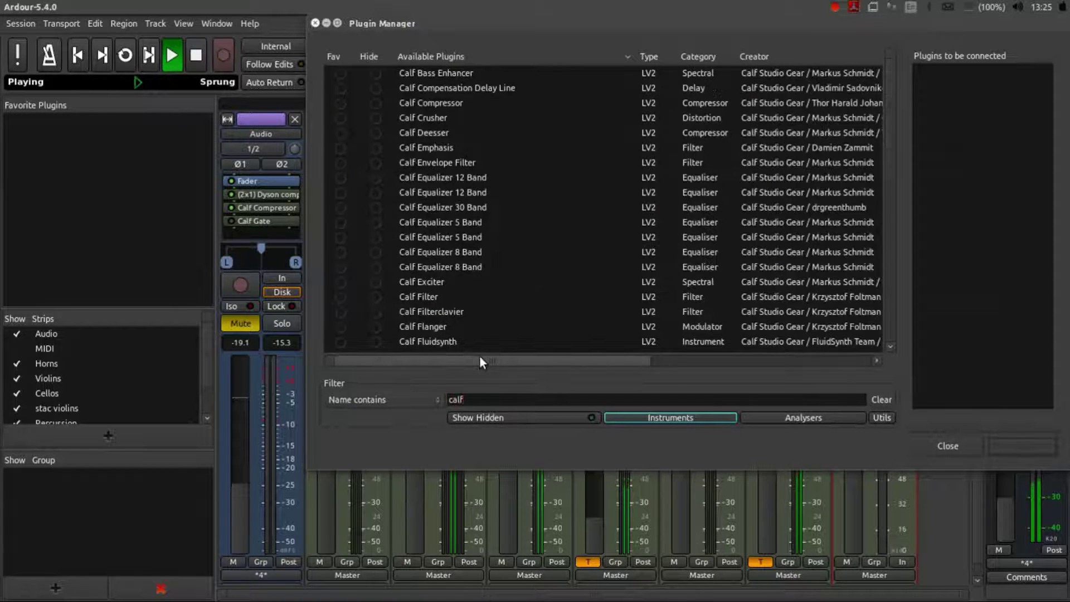
type(" rev")
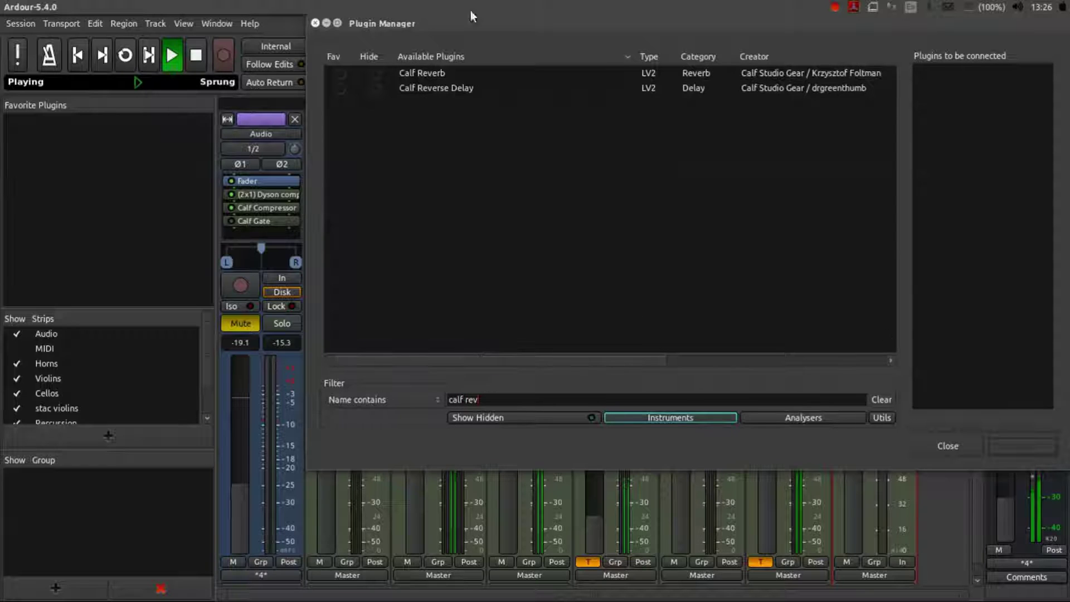
left_click(456, 75)
double_click(457, 75)
left_click(1008, 444)
left_click(460, 352)
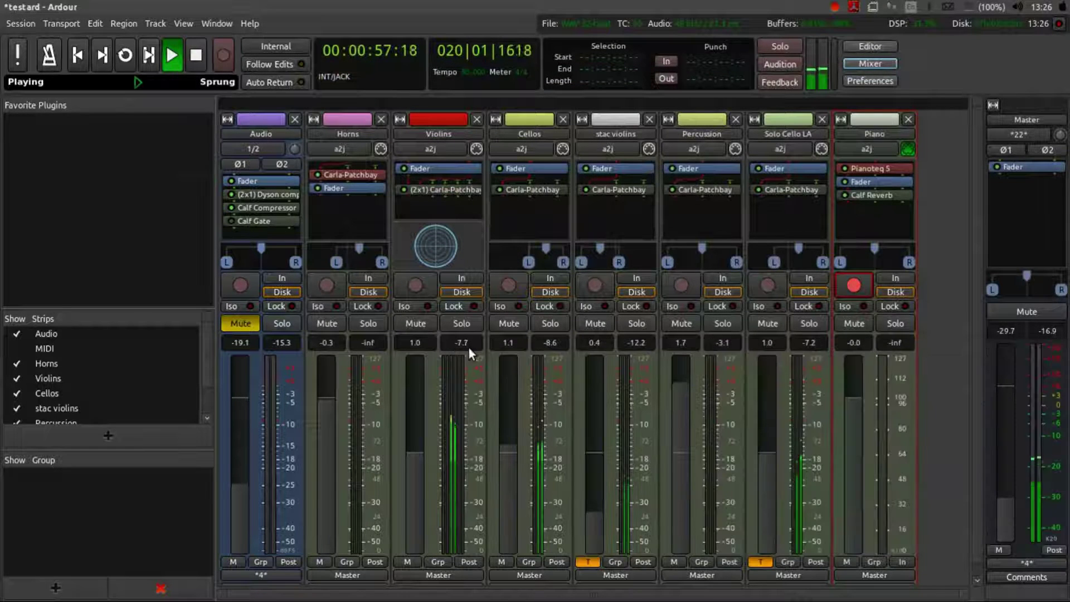
Stop playback in the editor and trim both ends of the recorded Piano region to start before bar 16 and end before bar 19
key("alt+m")
key("space")
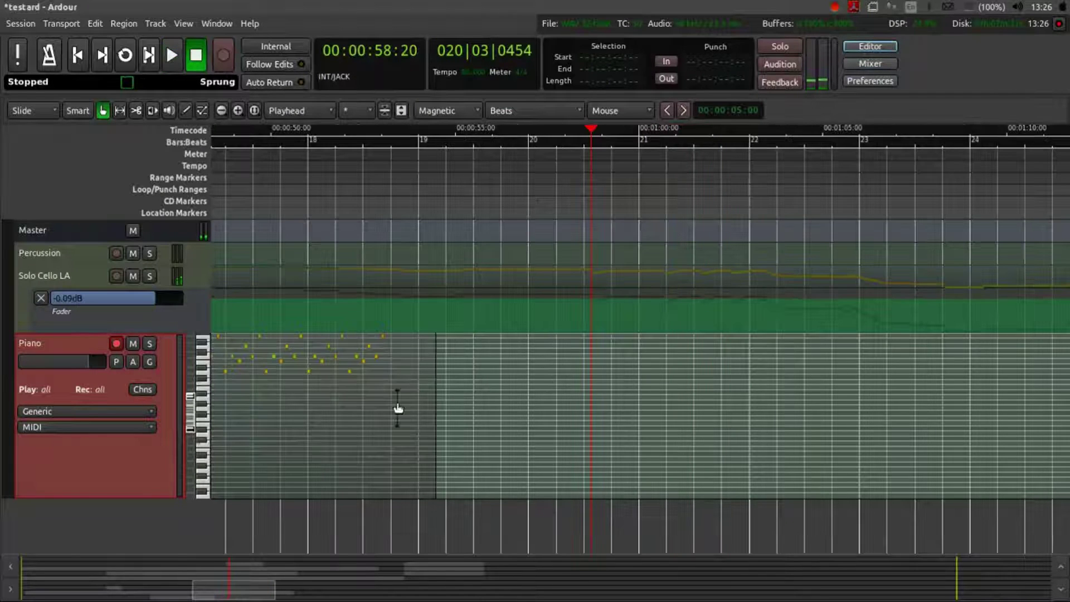
left_click(411, 435)
scroll(430, 411, "down", 2)
scroll(430, 410, "left", 5)
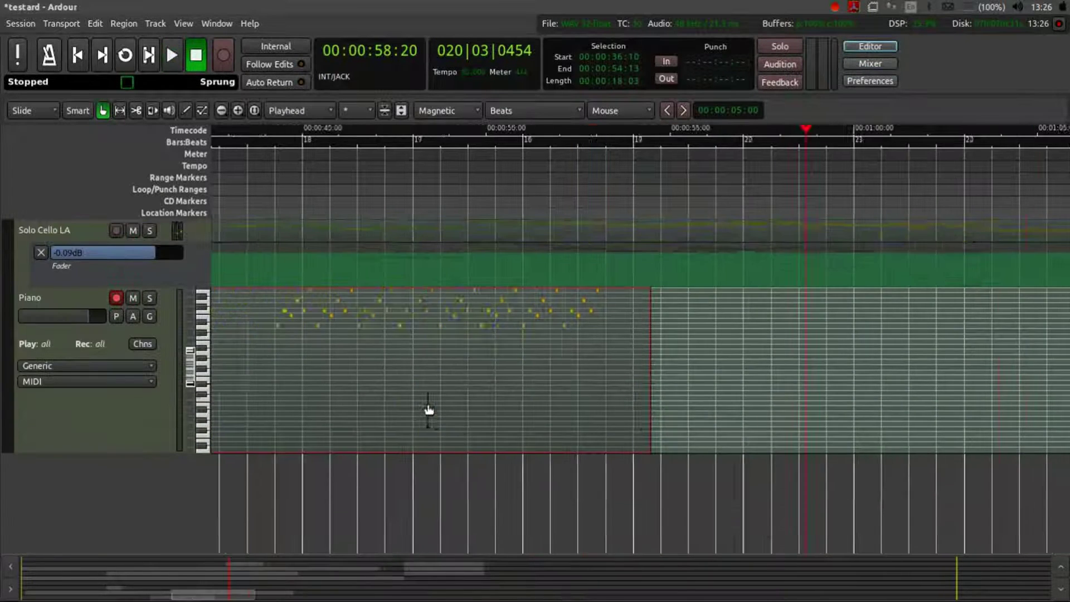
left_click_drag(312, 363, 616, 363)
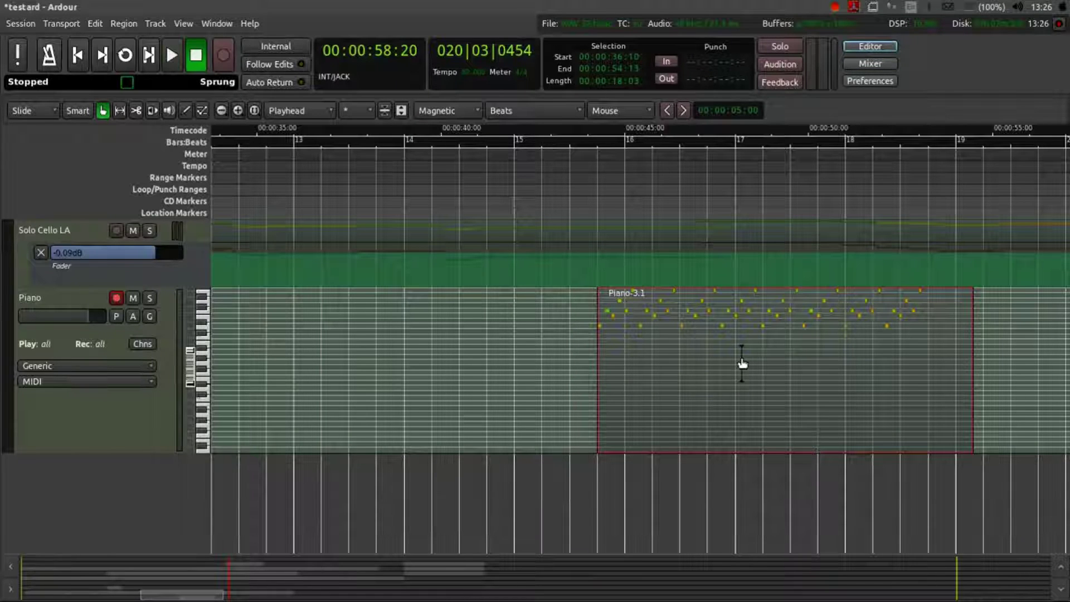
scroll(743, 365, "right", 3)
left_click_drag(861, 348, 809, 349)
Copy the trimmed Piano region end to end along the track up to 00:01:20:07
left_click_drag(573, 366, 878, 388)
scroll(860, 363, "right", 5)
left_click_drag(331, 362, 847, 403)
scroll(780, 385, "left", 5)
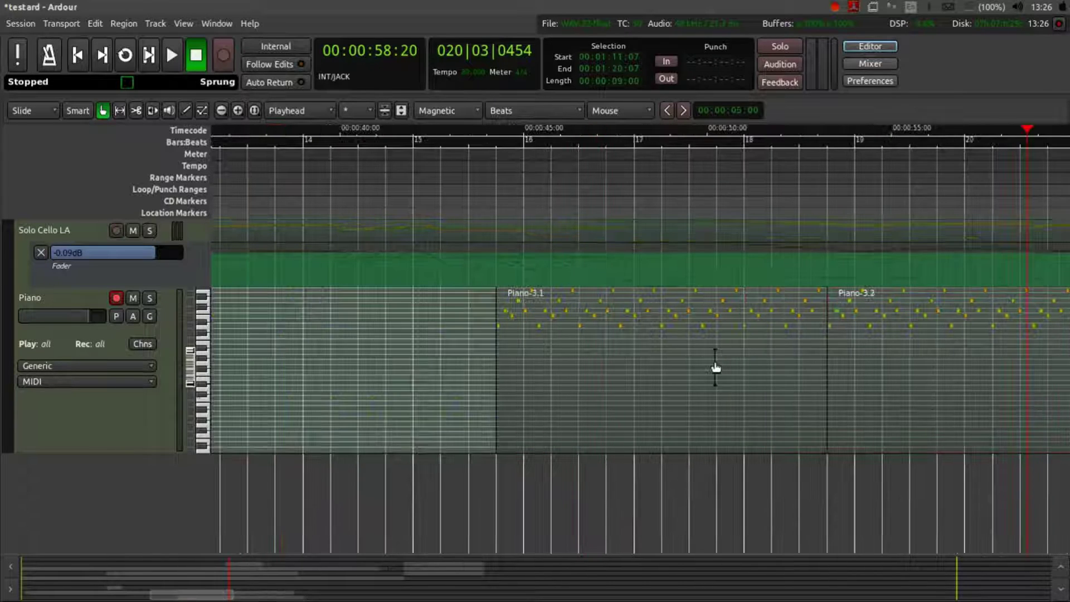
Place the playhead just before the first Piano region and unlink the second region, Piano-3.2, from its other copies
left_click(497, 187)
scroll(653, 292, "right", 5)
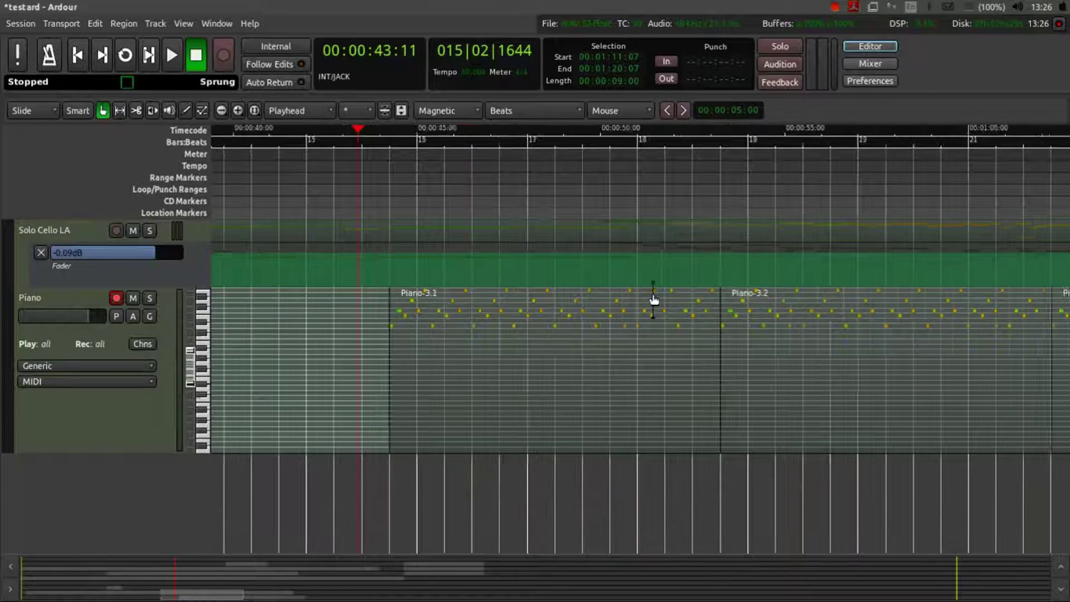
left_click(655, 364)
right_click(658, 361)
mouse_move(711, 365)
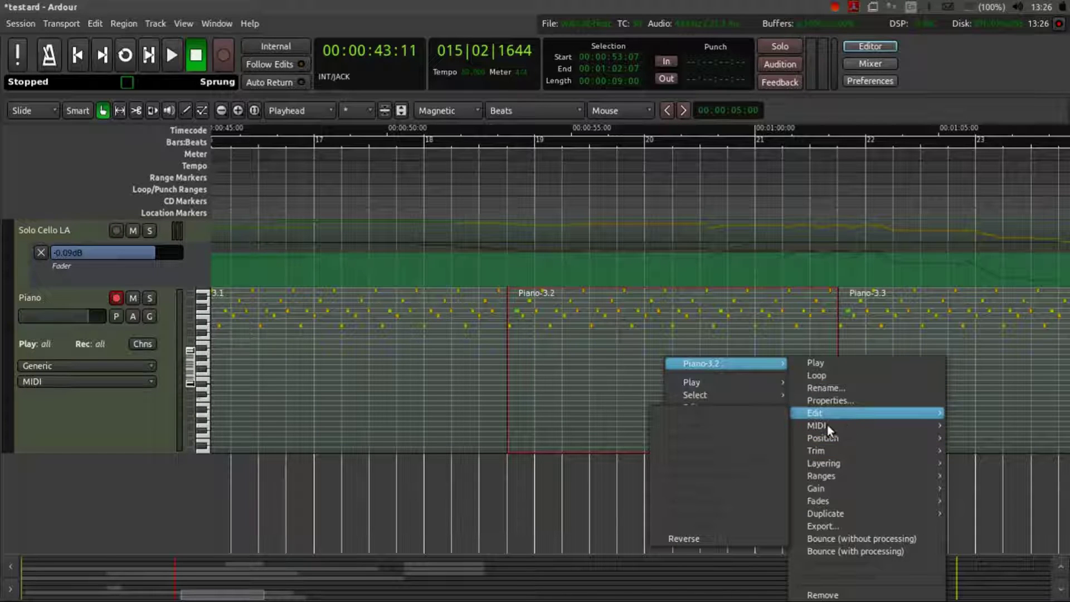
mouse_move(827, 425)
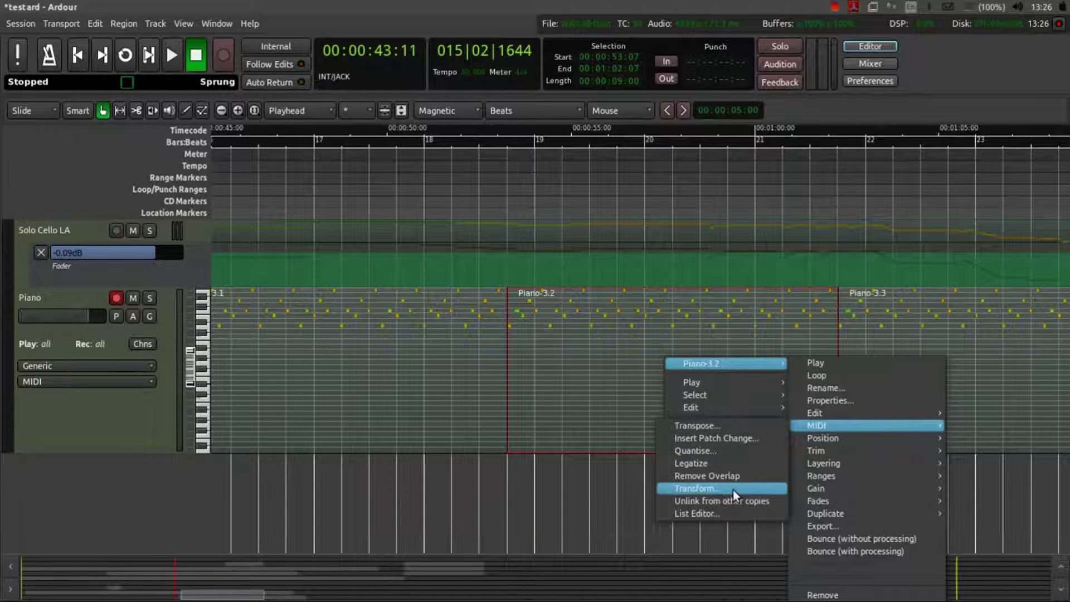
left_click(714, 498)
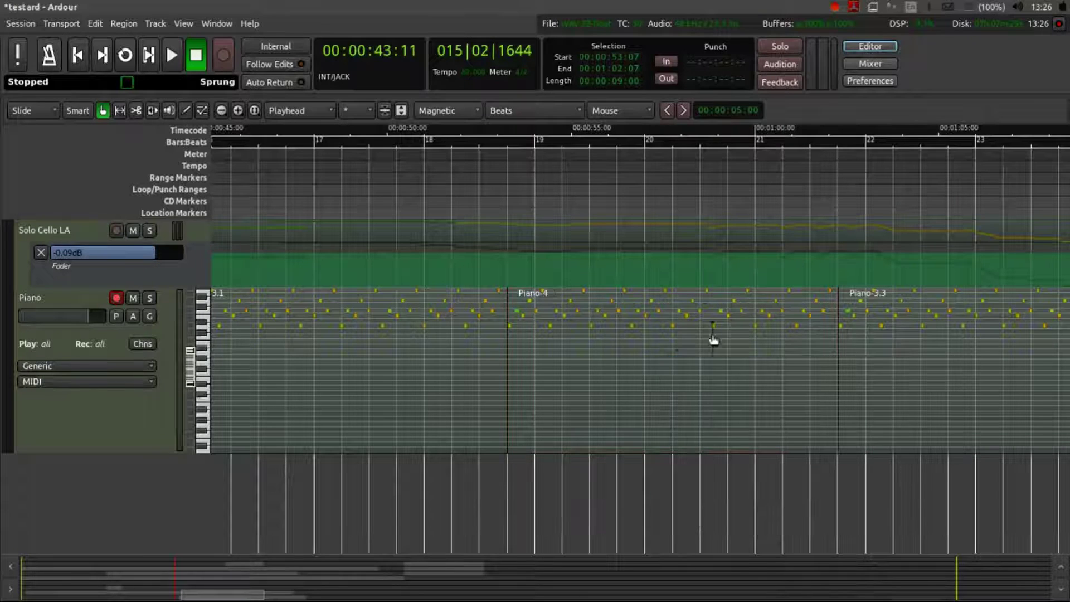
Transpose the unlinked Piano-4 region by -2 octaves and 0 semitones
right_click(628, 309)
mouse_move(717, 315)
mouse_move(809, 402)
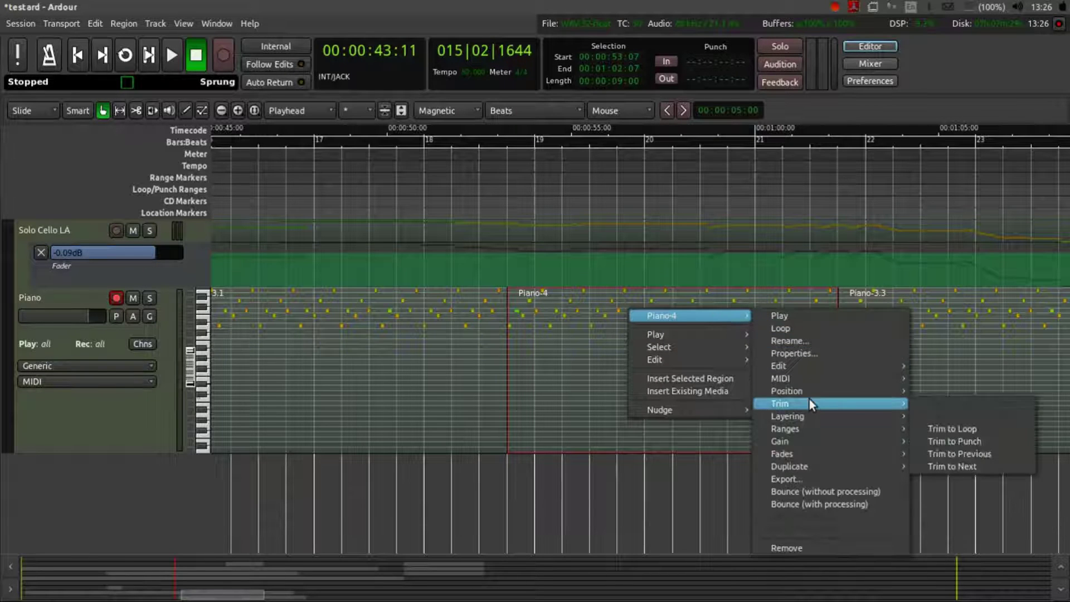
mouse_move(868, 378)
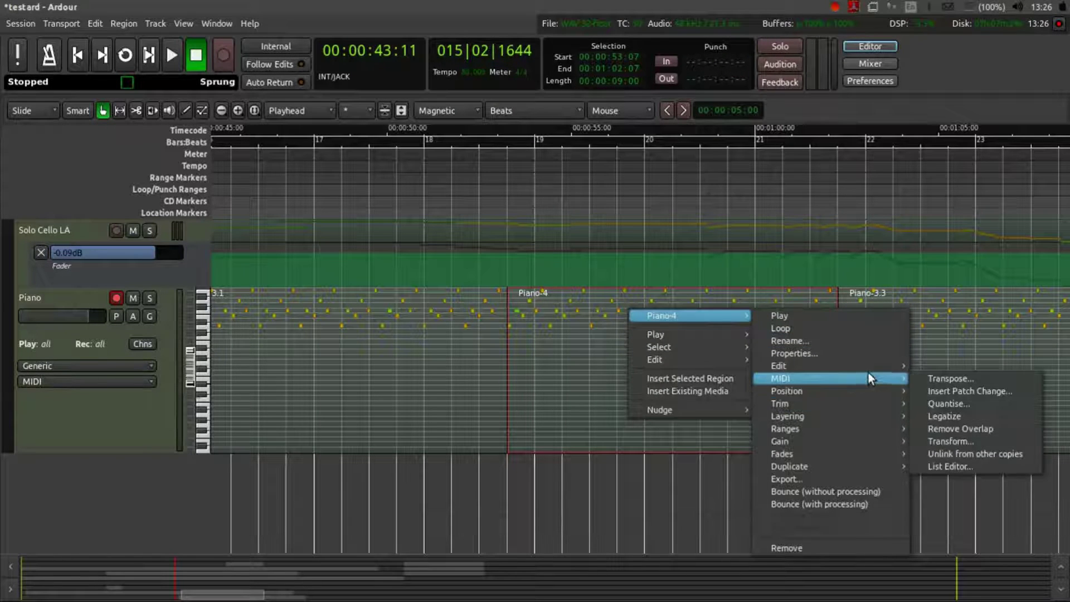
left_click(939, 379)
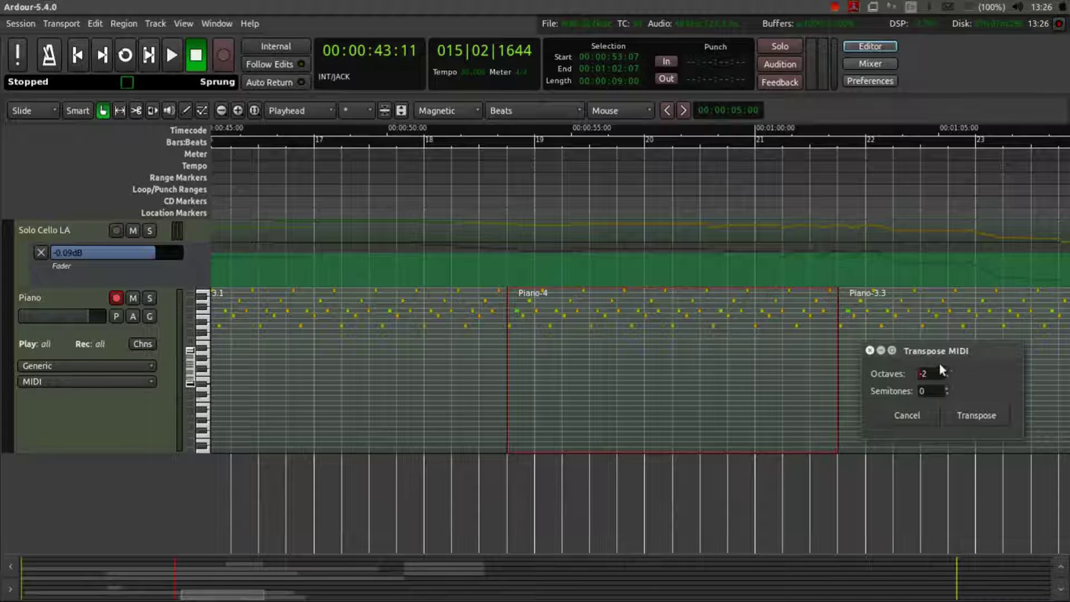
left_click(975, 415)
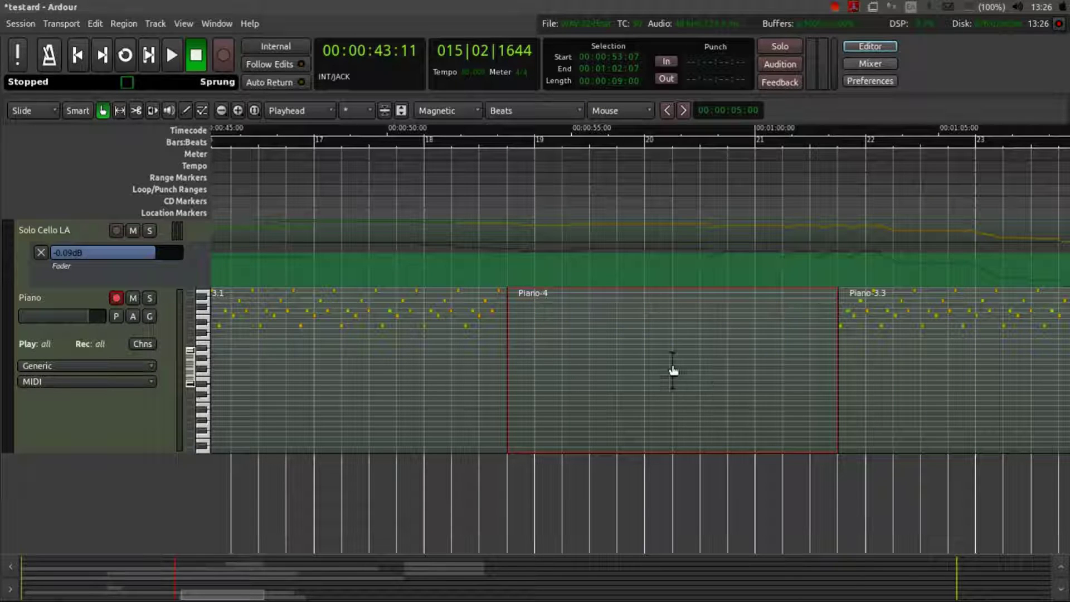
Play from just before bar 15 and raise the Master fader to -16.9 dB in the mixer
scroll(593, 374, "left", 4)
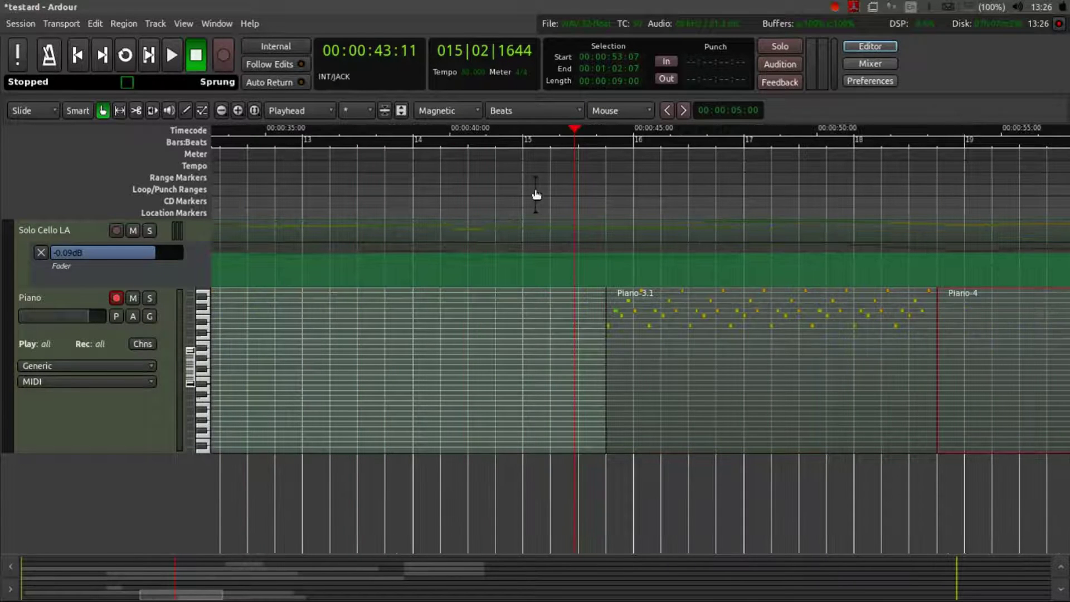
left_click(501, 193)
key("space")
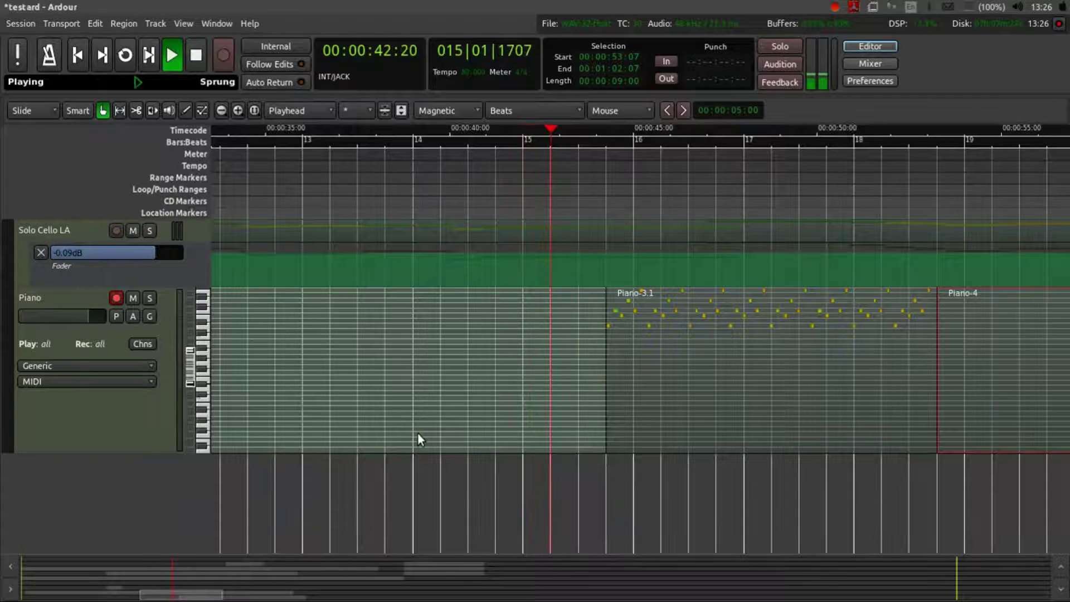
key("alt+m")
left_click_drag(1002, 491, 1005, 463)
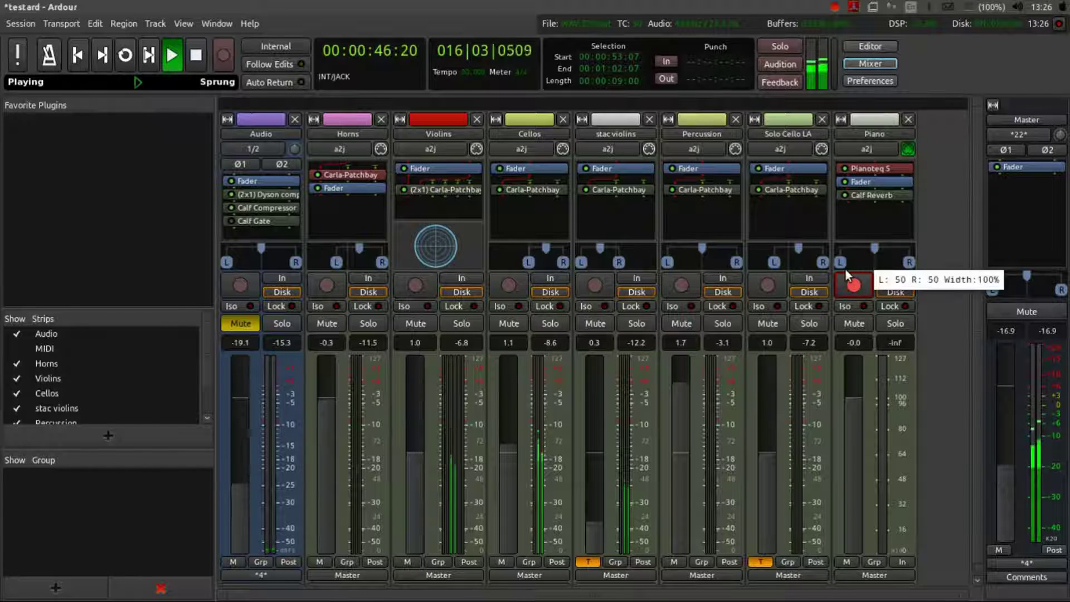
Set the Piano's Calf Reverb to 16 ms pre delay and 2.79785 s decay time, then close its window
double_click(889, 191)
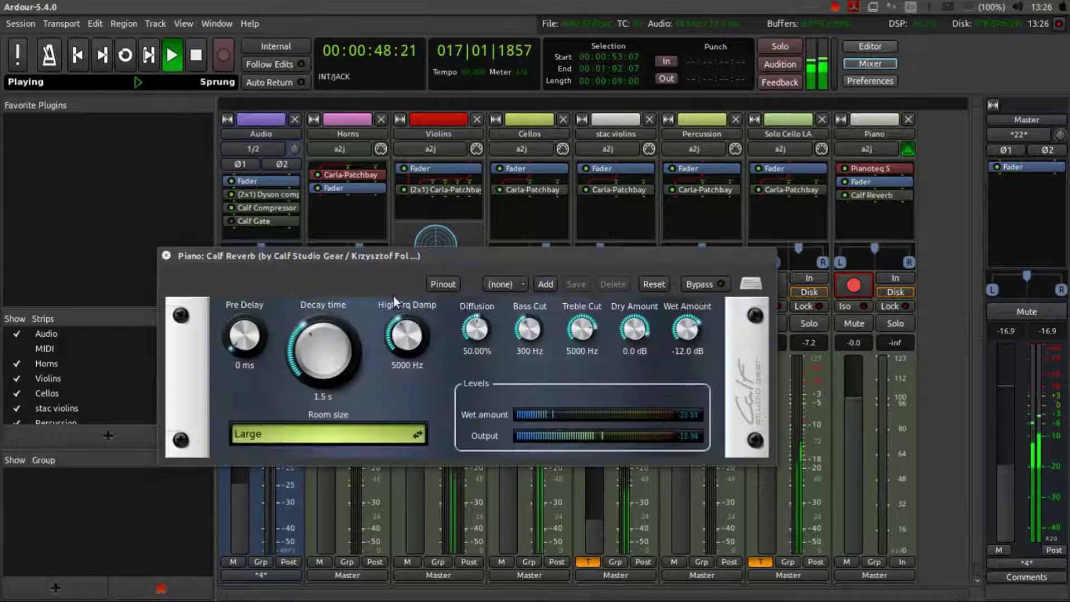
left_click_drag(231, 333, 213, 285)
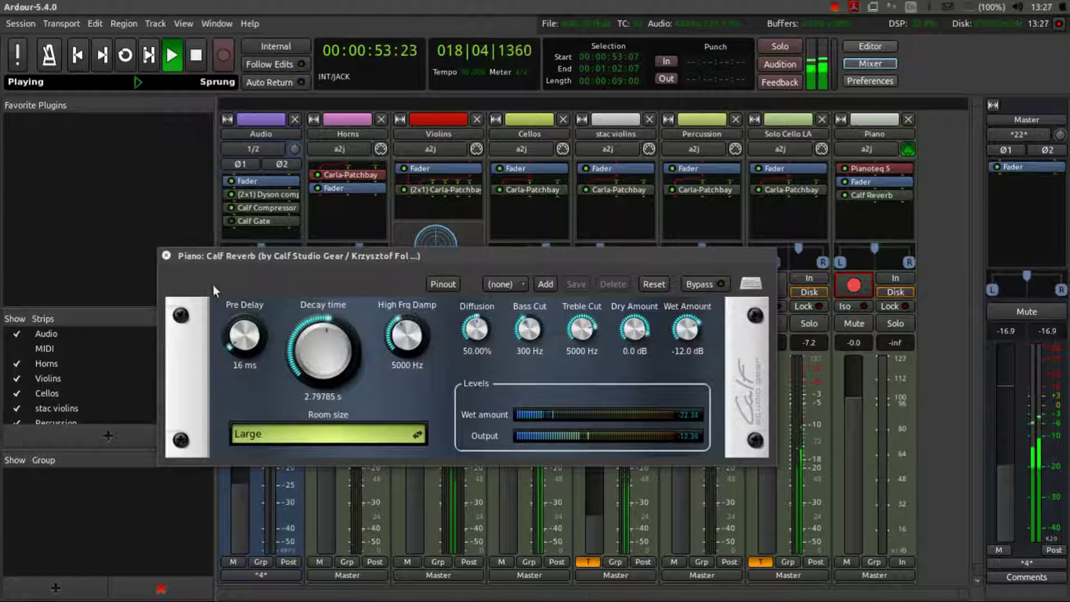
left_click(166, 255)
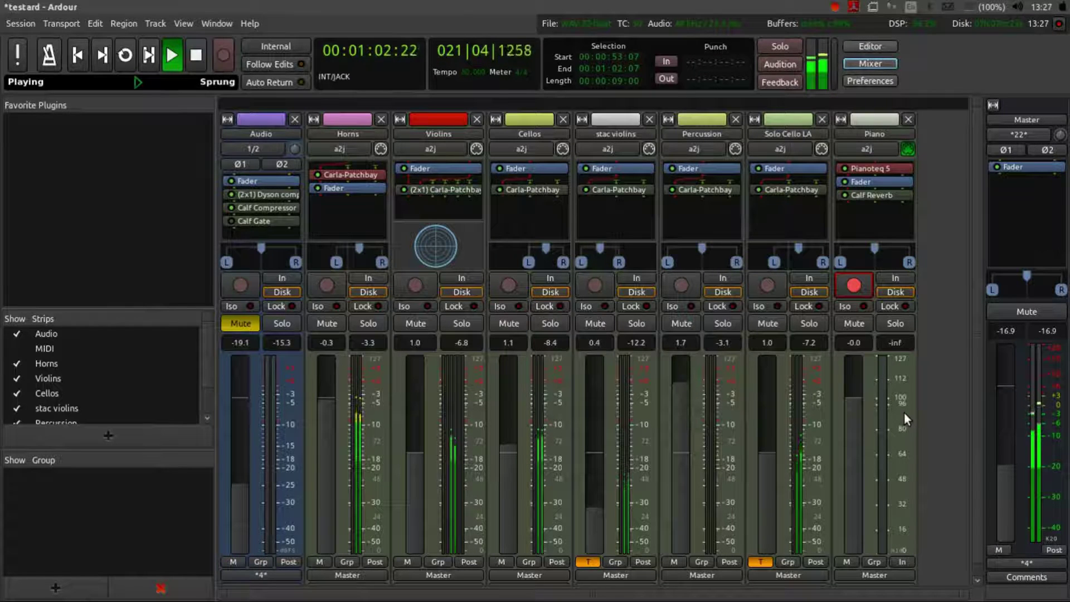
Stop playback and delete the untransposed Piano copies that follow the Piano-4 region in the editor
key("alt+m")
key("space")
left_click(486, 394)
key("Delete")
left_click(796, 377)
key("Delete")
scroll(530, 446, "down", 2)
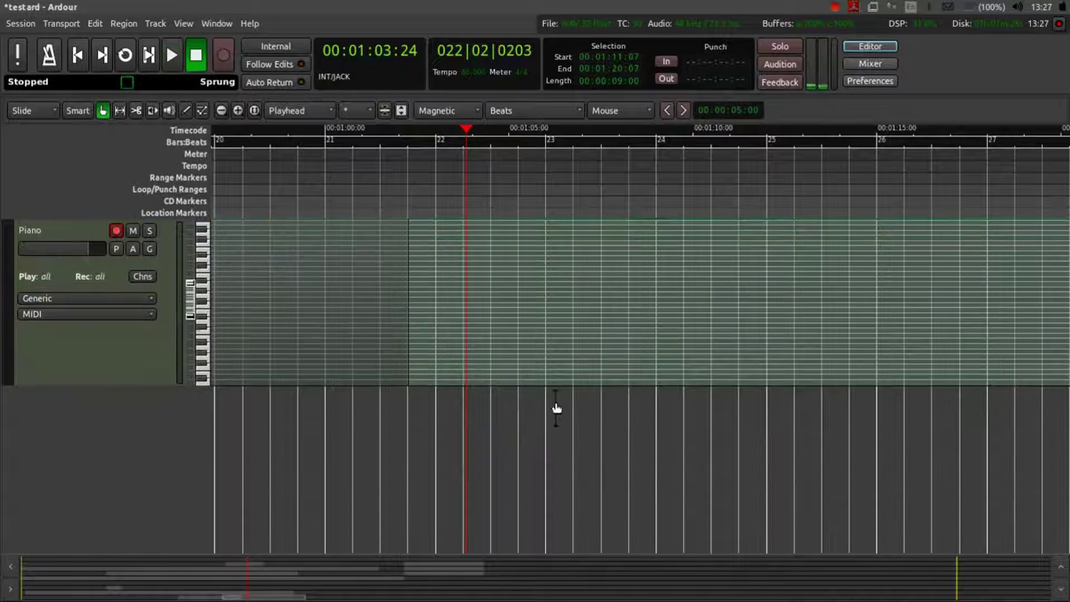
Copy the transposed Piano-4 region three times end to end along the Piano track, up to 00:01:29:07
scroll(564, 392, "right", 6)
scroll(564, 393, "down", 3)
scroll(574, 395, "left", 1)
scroll(524, 343, "up", 2)
scroll(459, 306, "left", 4)
left_click(568, 356)
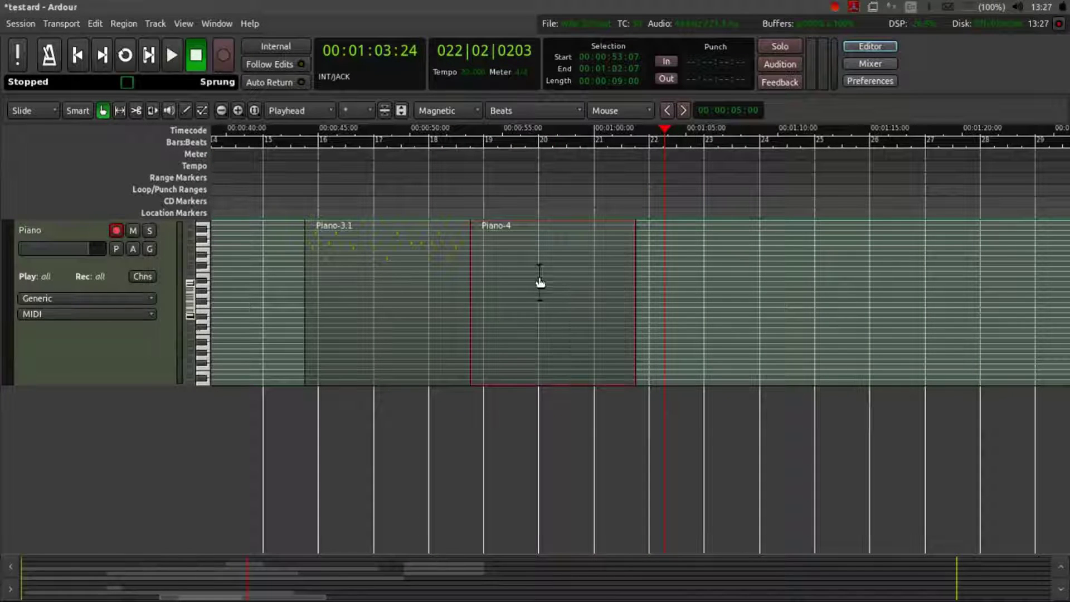
left_click_drag(538, 303, 1025, 306)
scroll(496, 359, "up", 3)
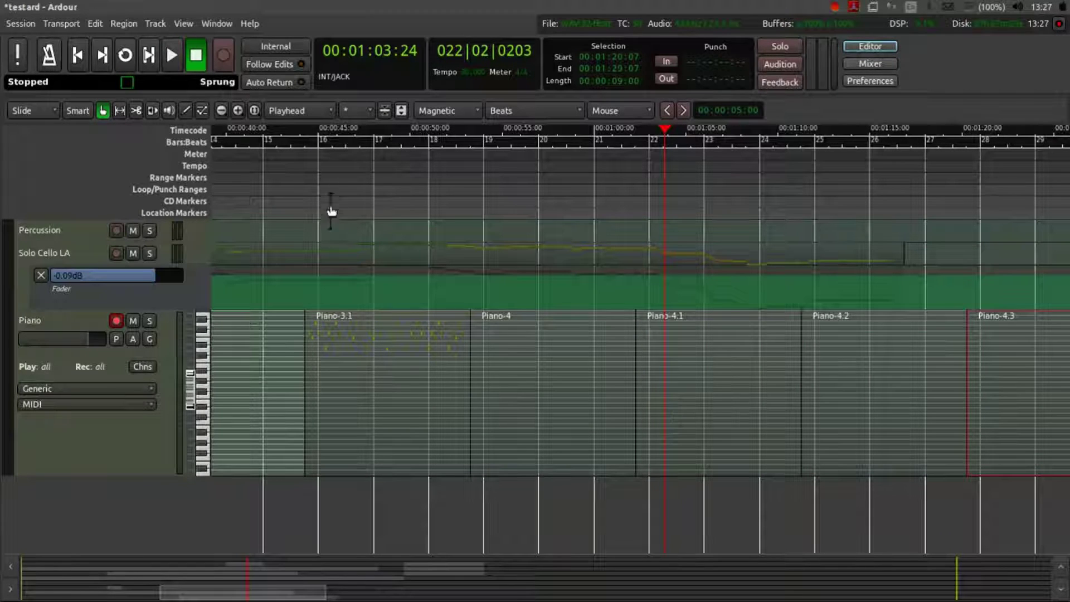
Play the arrangement from about bar 17 to check the Piano part's timing, stopping after about a bar
left_click(373, 191)
key("space")
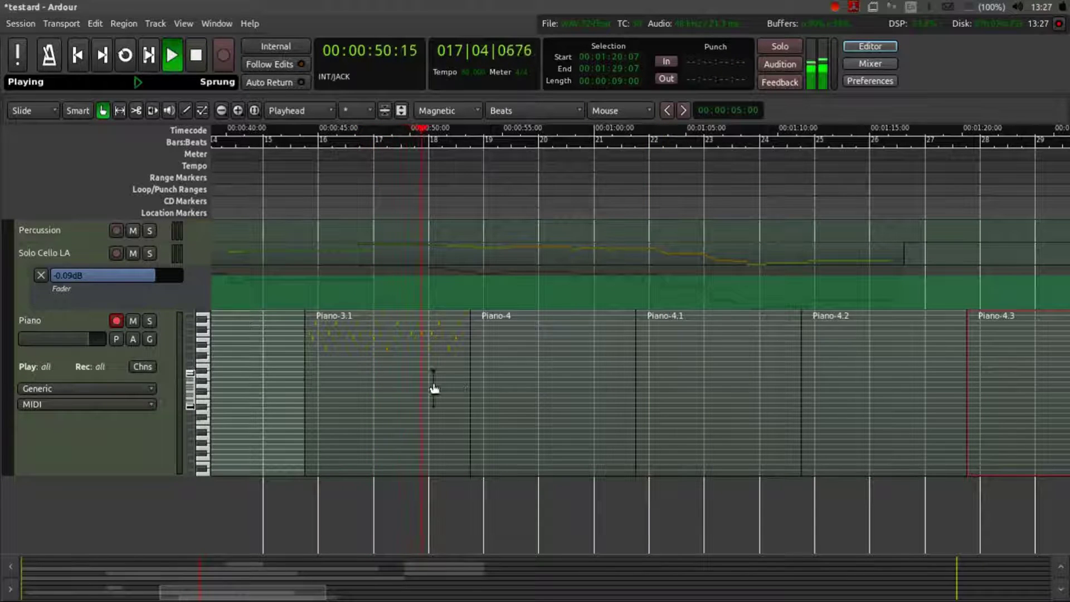
key("space")
Select the regions Piano-3.1 through Piano-4.3 together and move them so Piano-3.1 starts at bar 16
left_click(393, 384)
left_click_drag(582, 382, 596, 382)
key("ctrl+z")
left_click(707, 387, "ctrl")
left_click(886, 373, "ctrl")
left_click(997, 370, "ctrl")
mouse_move(384, 401)
left_mouse_down()
mouse_move(401, 410)
mouse_move(399, 389)
left_mouse_up()
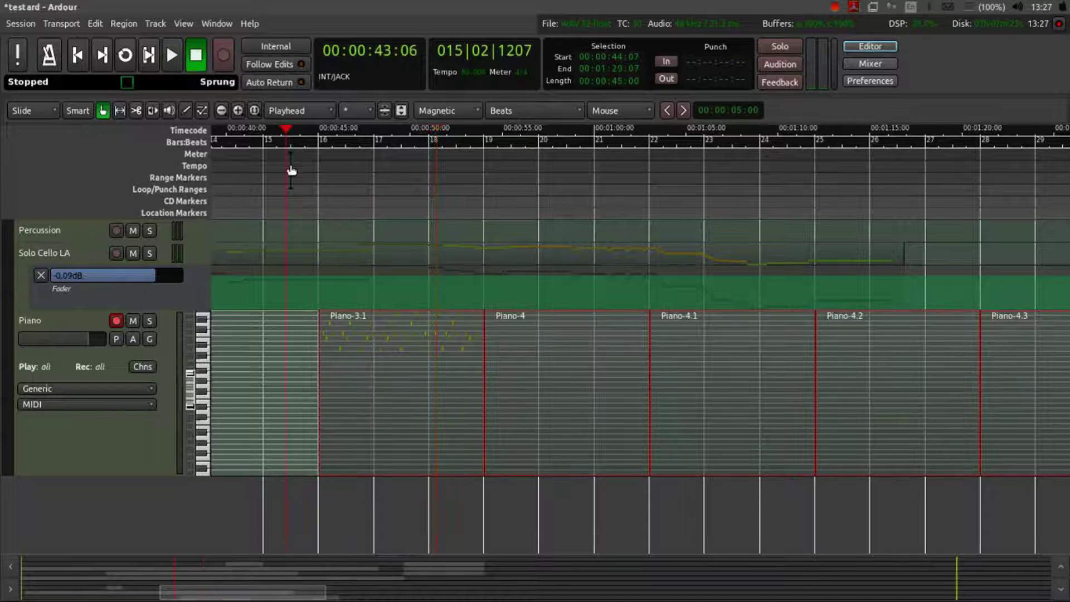
Play from about bar 15, raise the Master fader to -13.2 dB in the mixer, and stop playback
key("space")
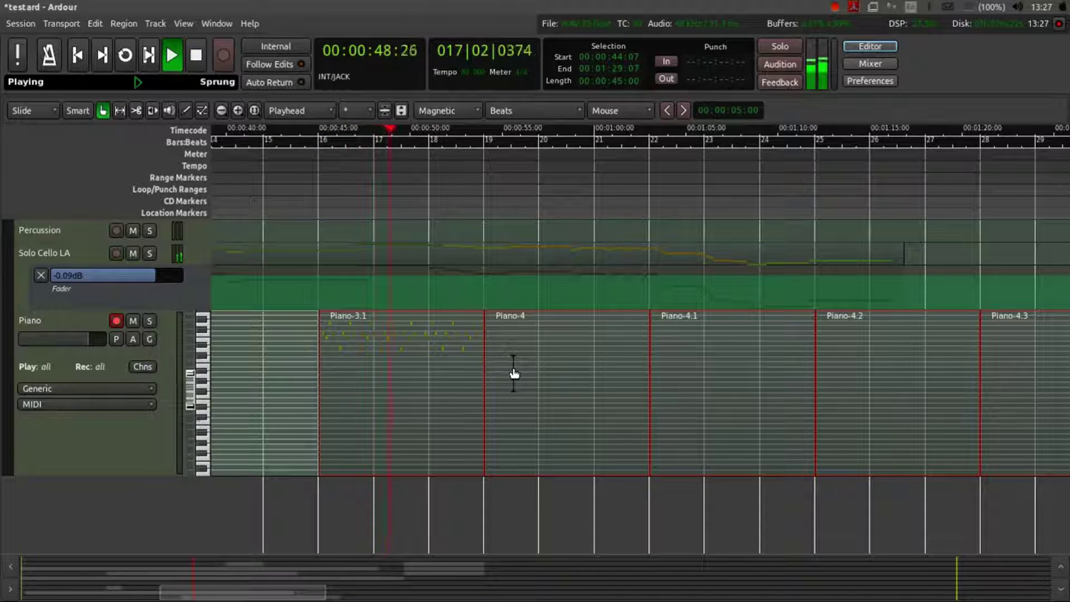
key("alt+m")
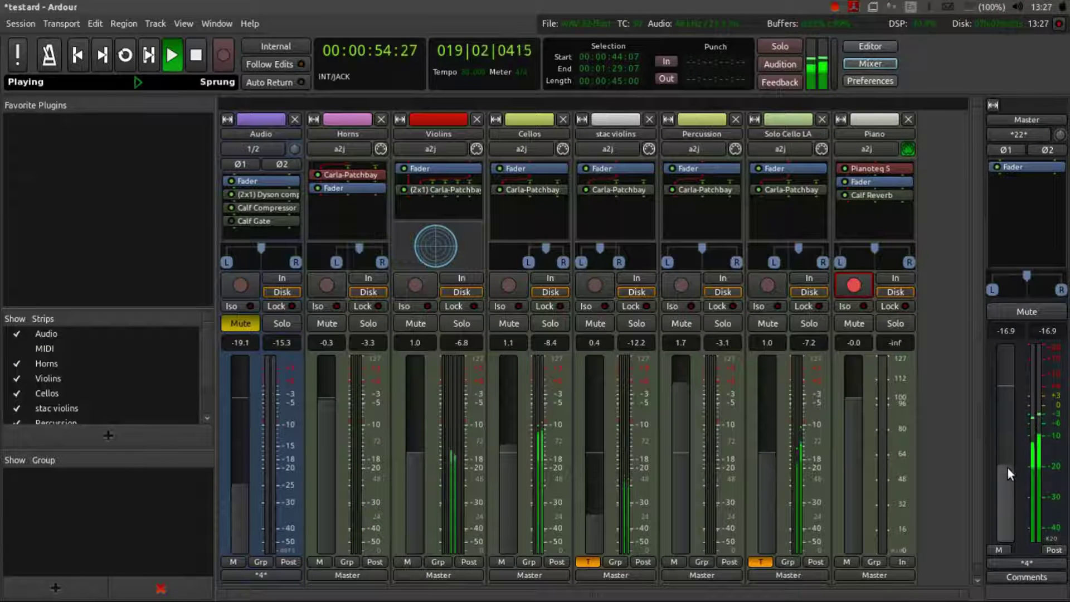
left_click_drag(1008, 467, 1007, 454)
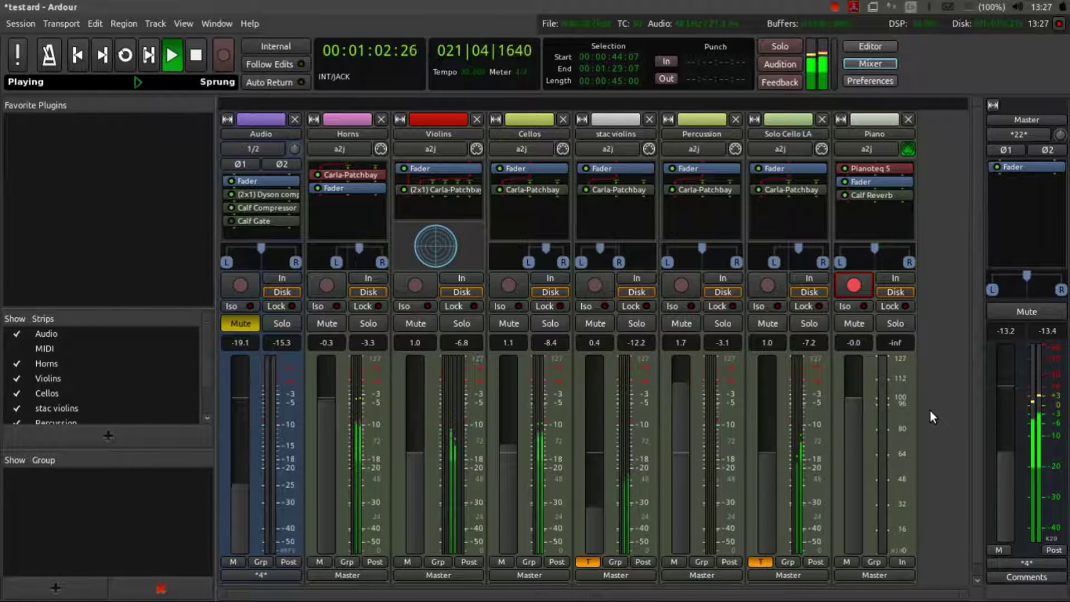
key("space")
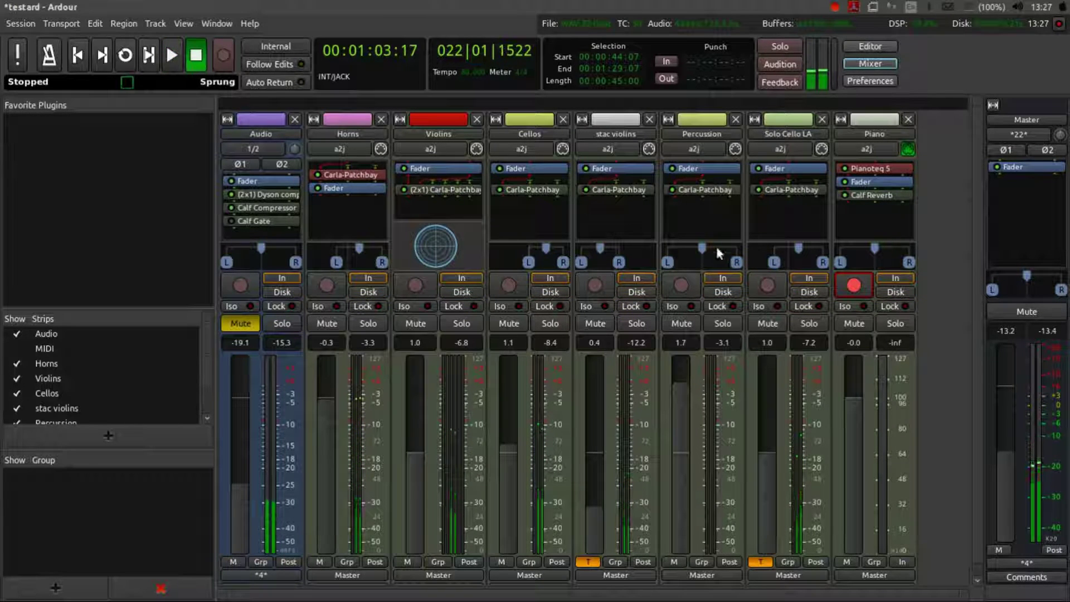
left_click(864, 195)
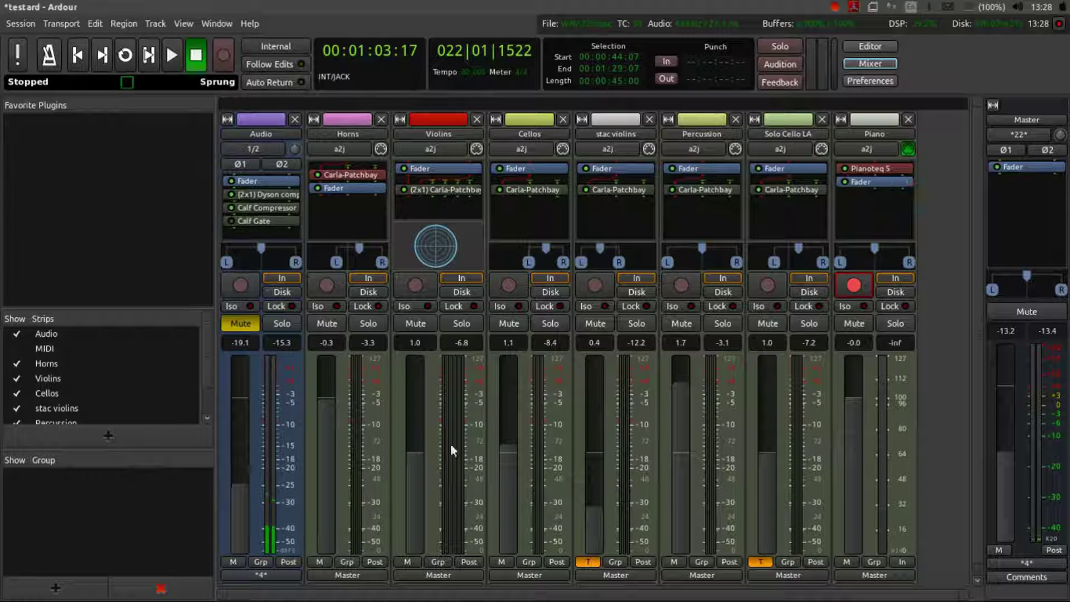
key("alt+m")
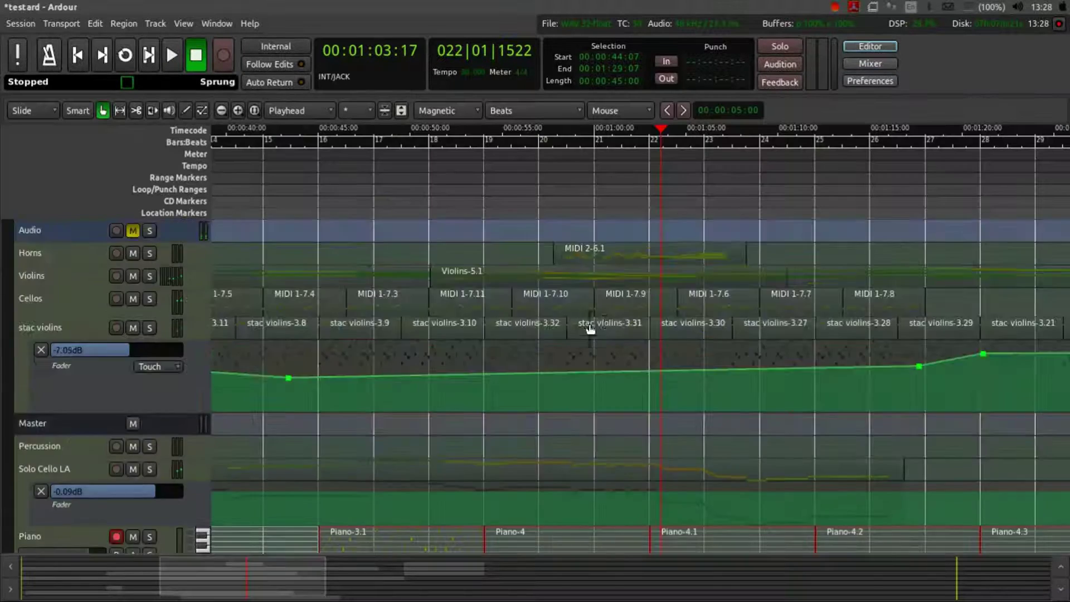
scroll(604, 326, "up", 3)
scroll(613, 327, "down", 3)
key("ctrl+alt+Left")
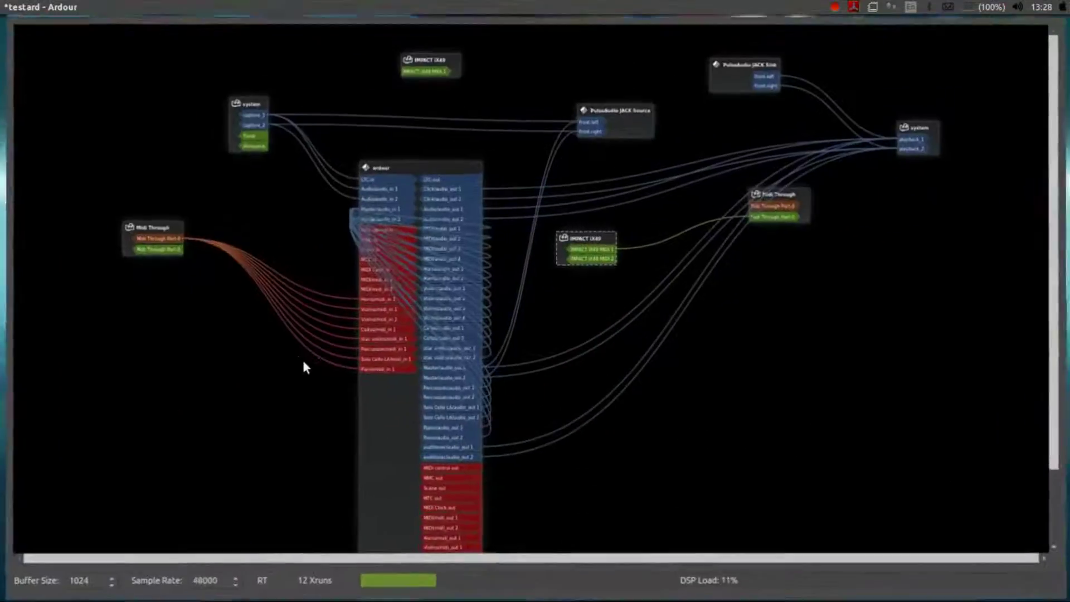
key("ctrl+alt+Left")
key("ctrl+alt+Right")
key("ctrl+alt+Right")
Reduce the Piano track's height in the editor so its piano keyboard is hidden
left_click_drag(76, 452, 119, 367)
scroll(573, 352, "up", 6)
scroll(577, 335, "down", 7)
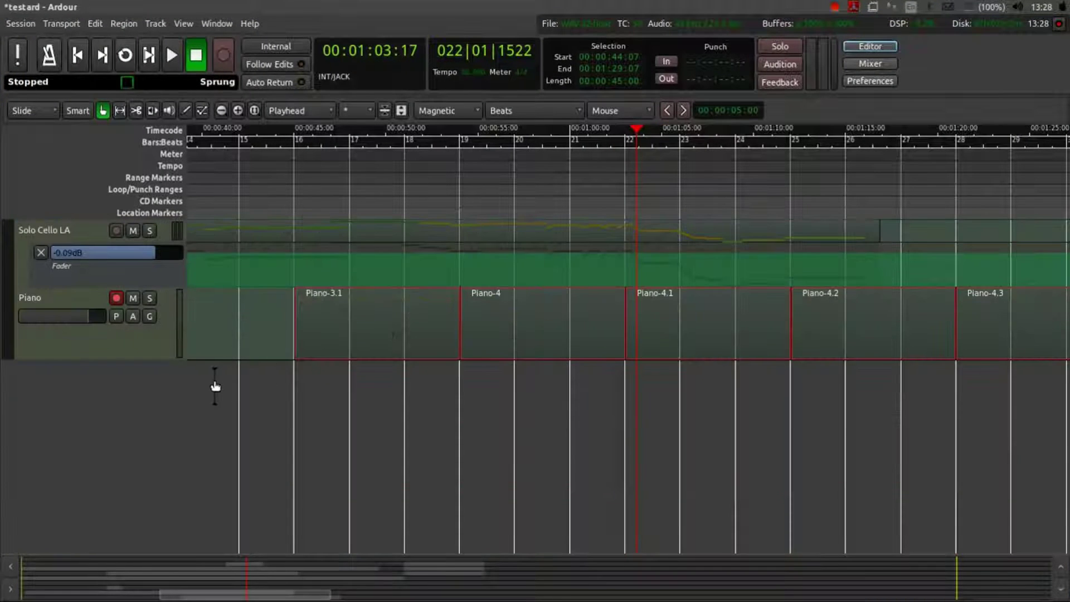
Add one MIDI track from the mixer with the instrument set to none and strict I/O output ports
key("alt+m")
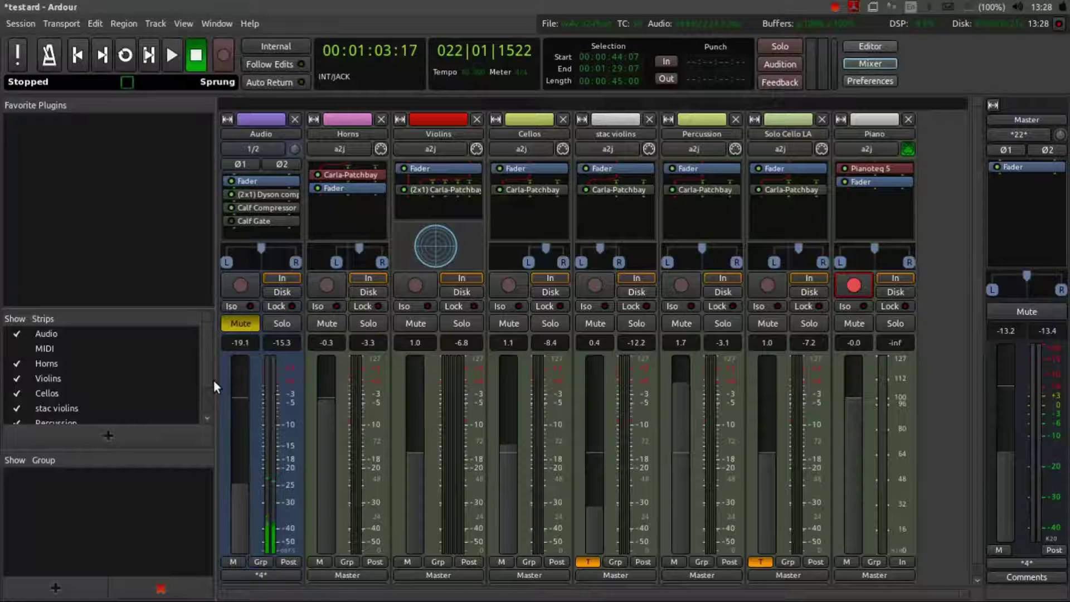
double_click(936, 209)
scroll(946, 116, "down", 1)
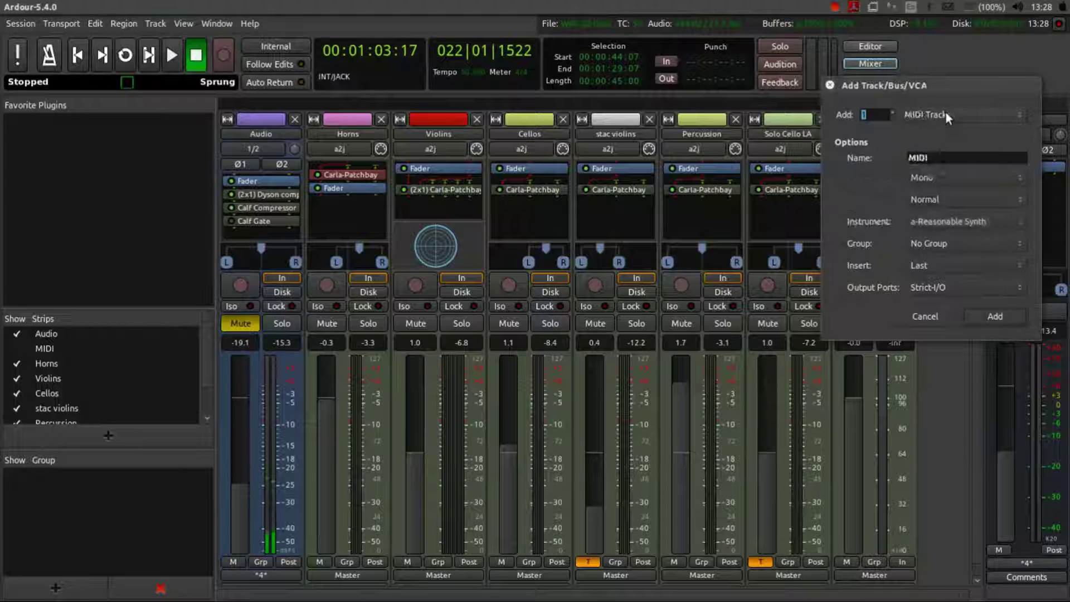
scroll(959, 221, "up", 2)
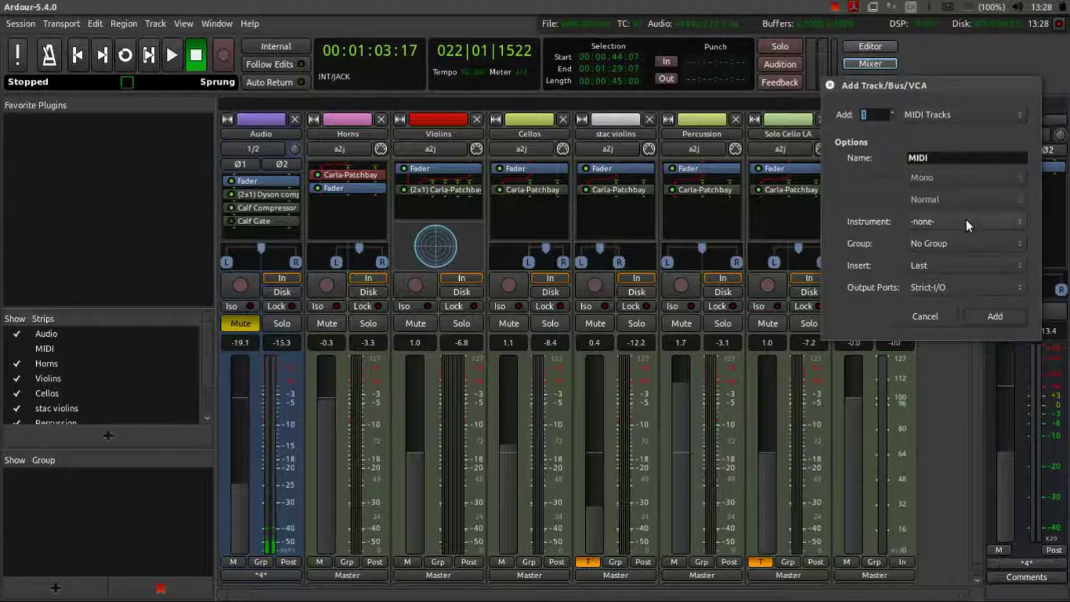
left_click(991, 316)
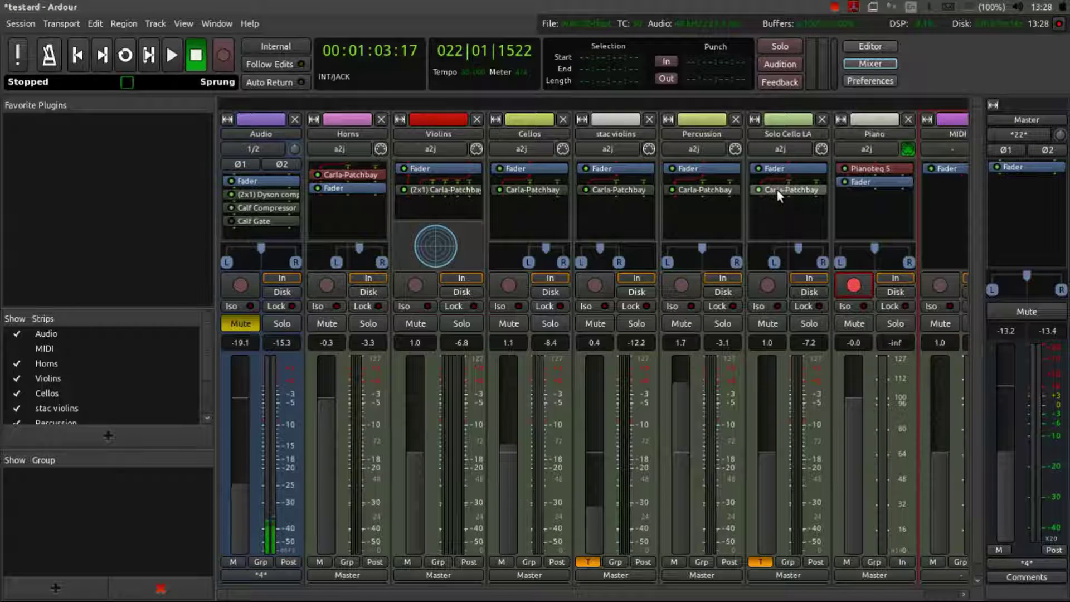
Copy Solo Cello LA's Carla-Patchbay plugin onto the MIDI 1 strip, and in Catia connect Midi Through Port-0 to MIDI 1/midi_in 1
left_click_drag(775, 189, 948, 208)
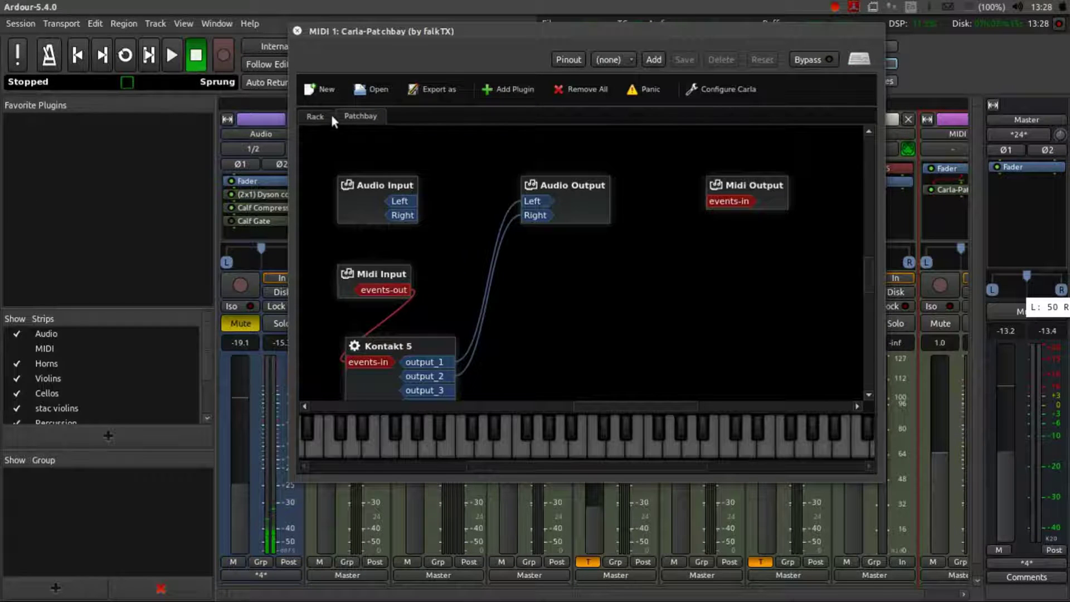
left_click(316, 116)
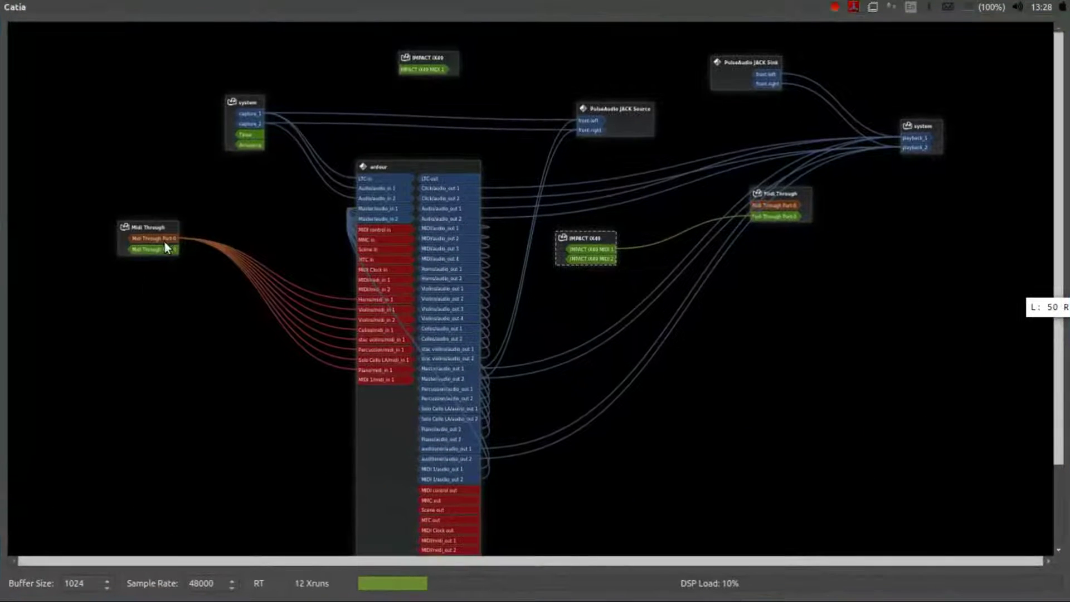
left_click_drag(165, 245, 375, 382)
key("ctrl+alt+Left")
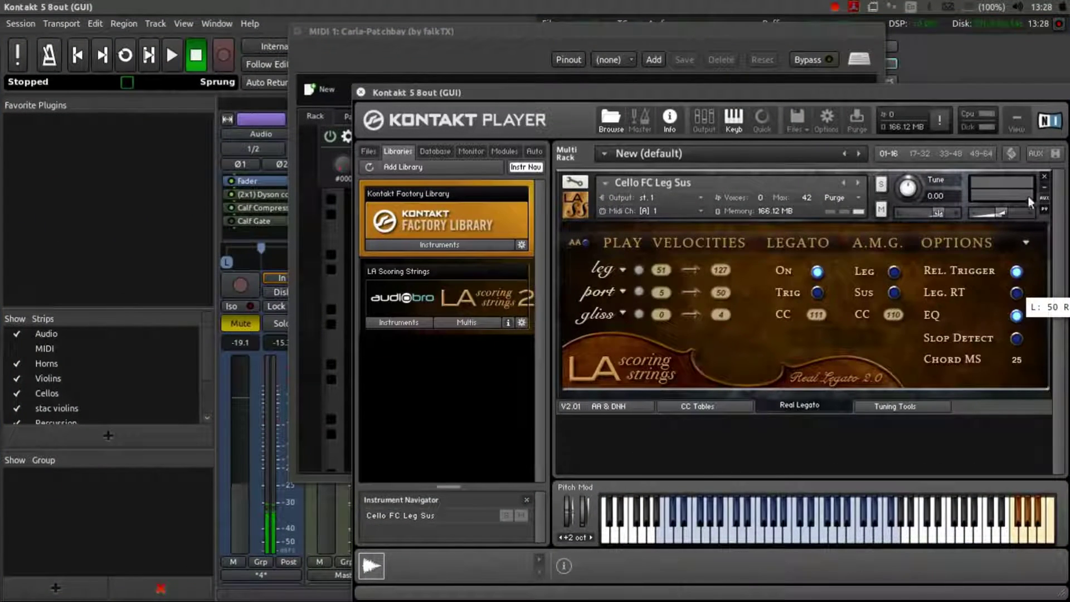
Replace Kontakt's Cello FC Leg Sus with Flute.nki from the Factory Library's Orchestral 2 - VSL Woodwinds folder, and close the plugin windows
left_click(407, 322)
scroll(380, 279, "down", 3)
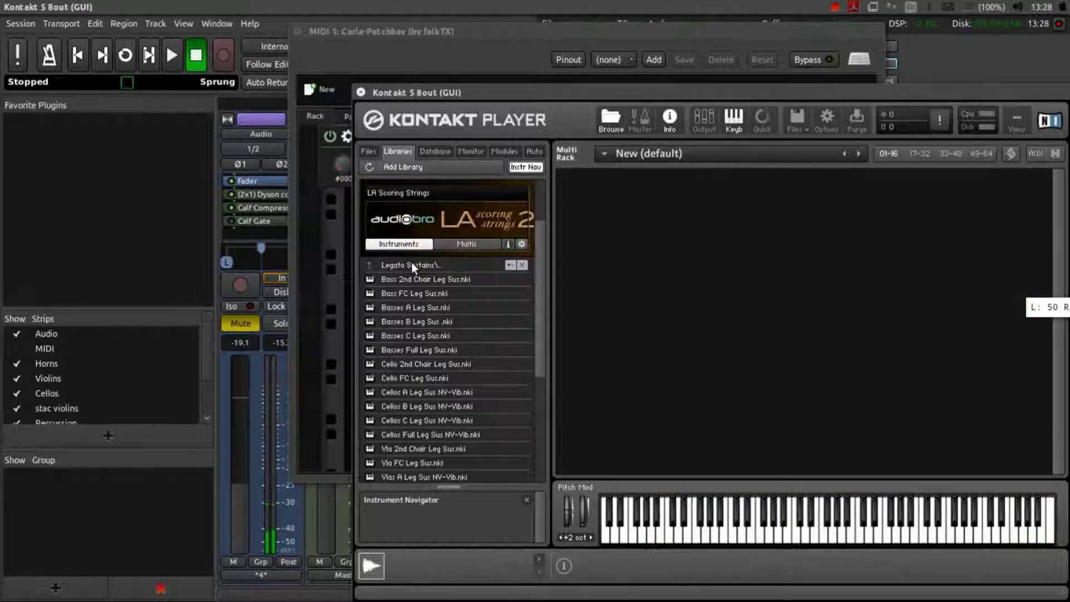
scroll(532, 226, "up", 3)
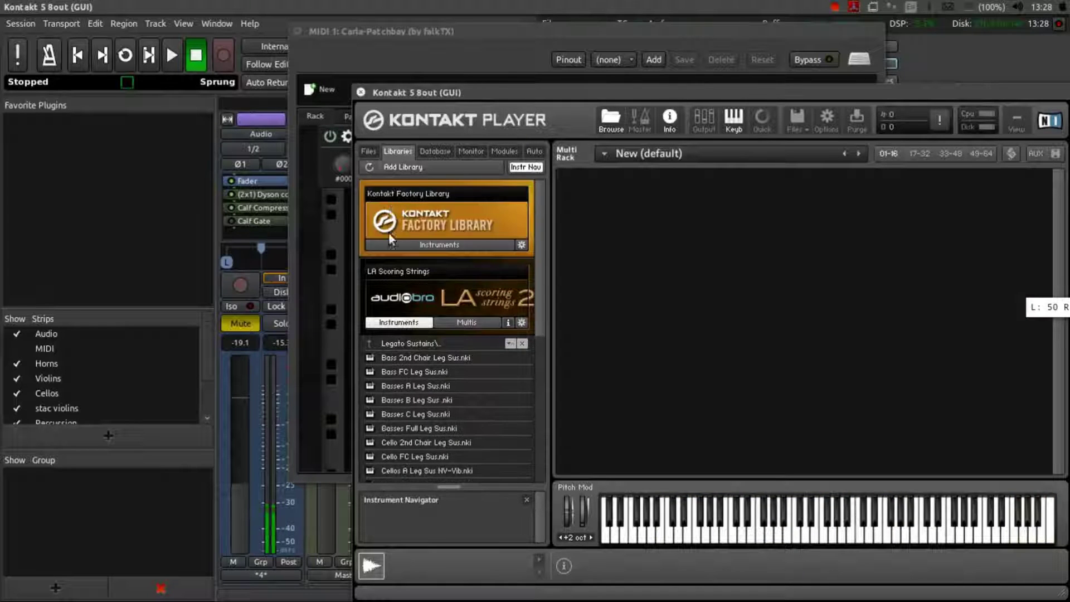
left_click(390, 243)
left_click(415, 265)
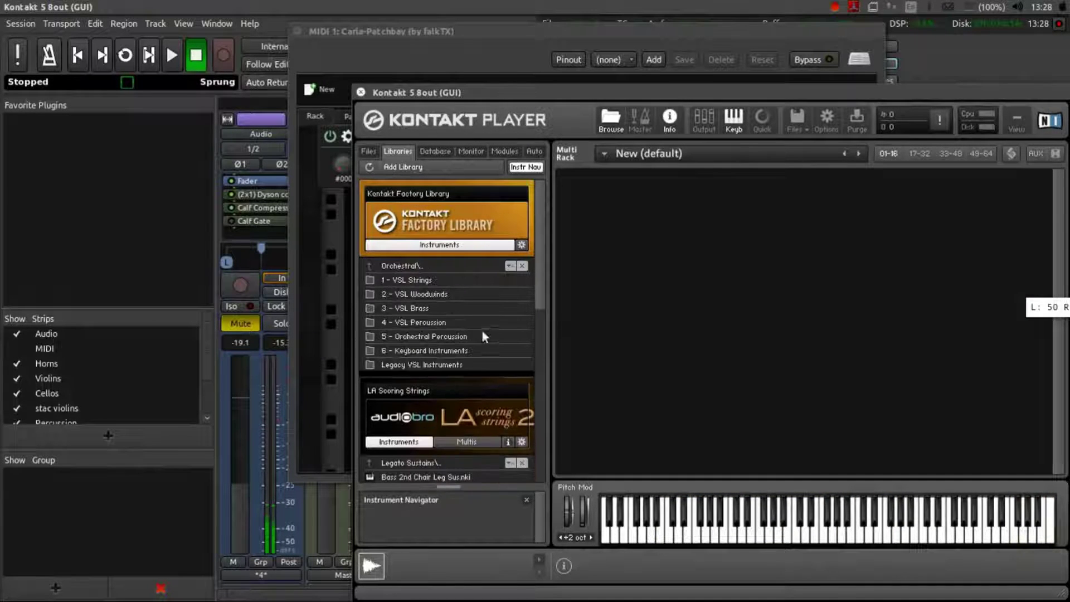
double_click(430, 292)
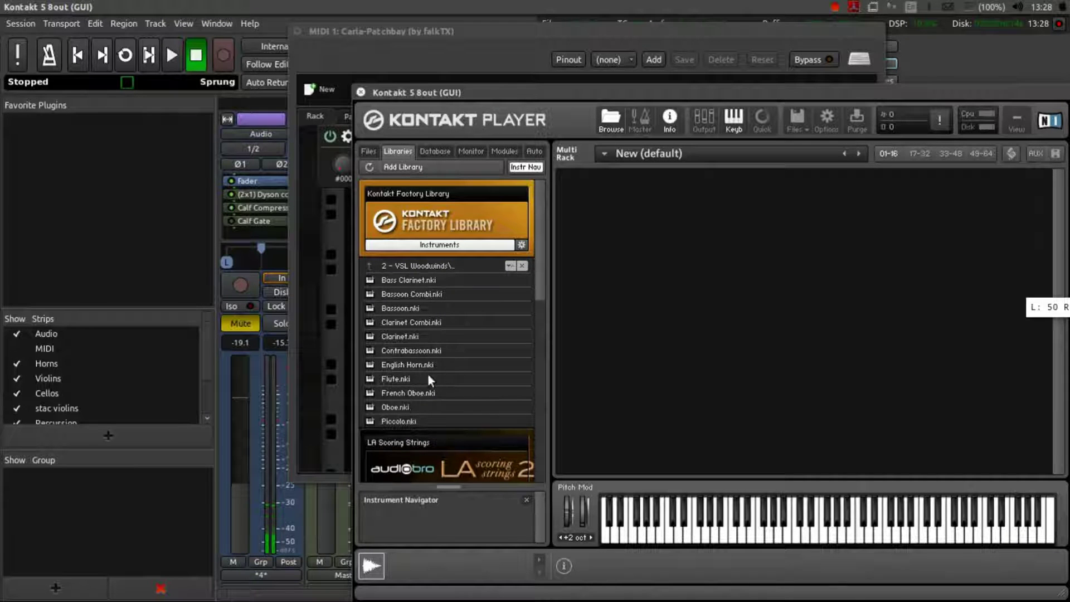
double_click(410, 377)
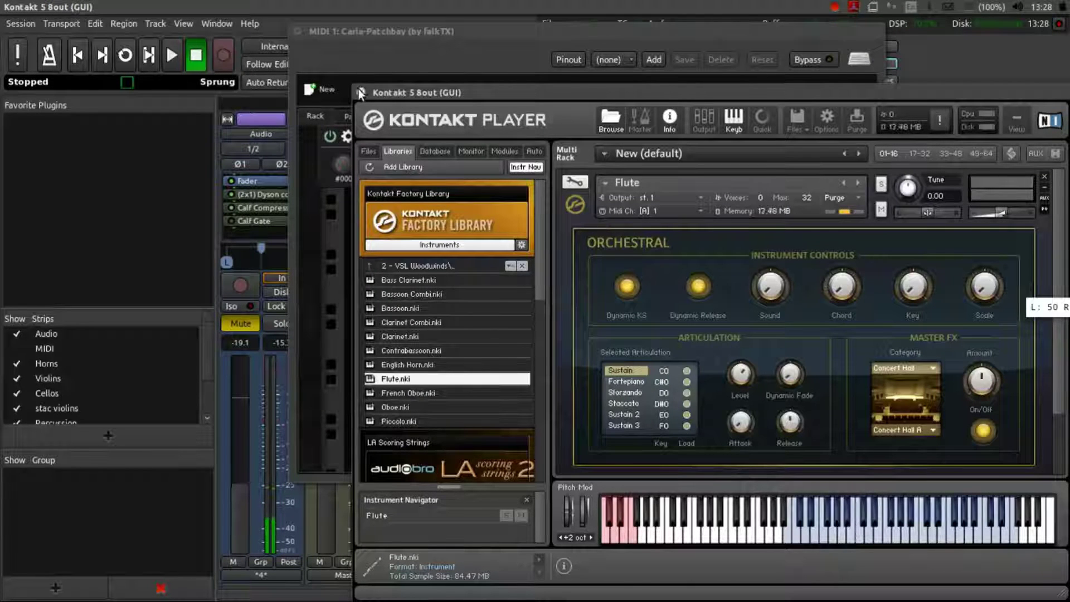
left_click(360, 92)
left_click(295, 34)
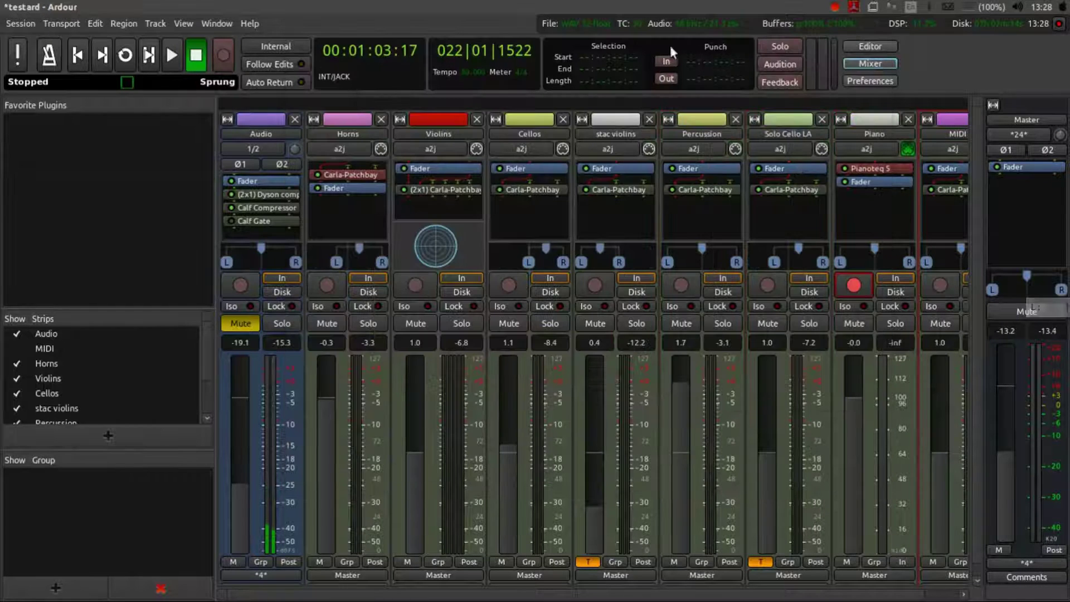
Narrow the mixer's strip and group list so all channel strips through MIDI 1 fit in view
scroll(928, 148, "down", 1)
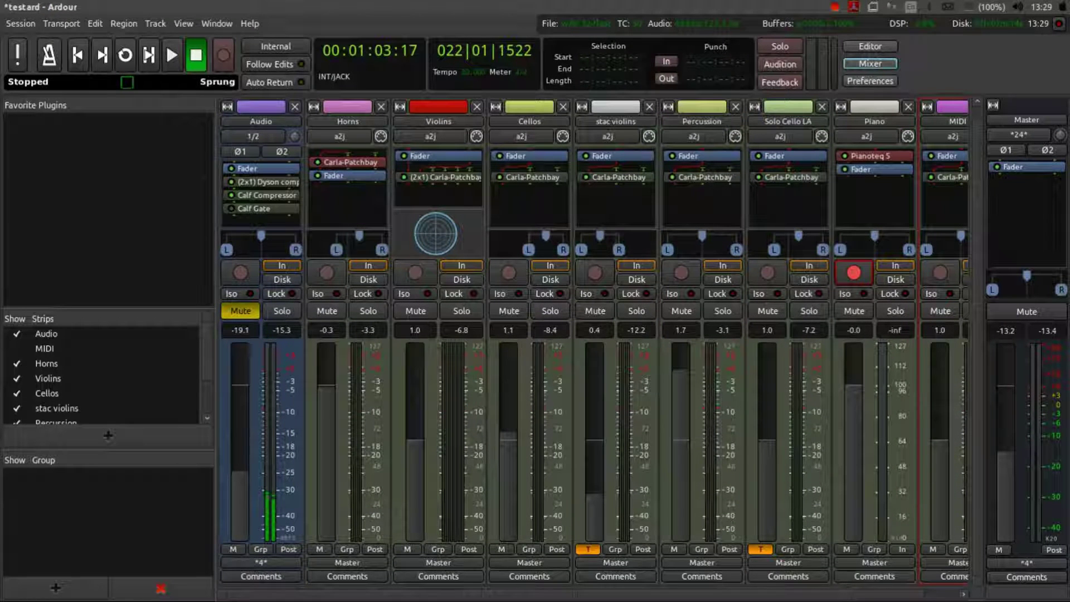
scroll(912, 599, "right", 1)
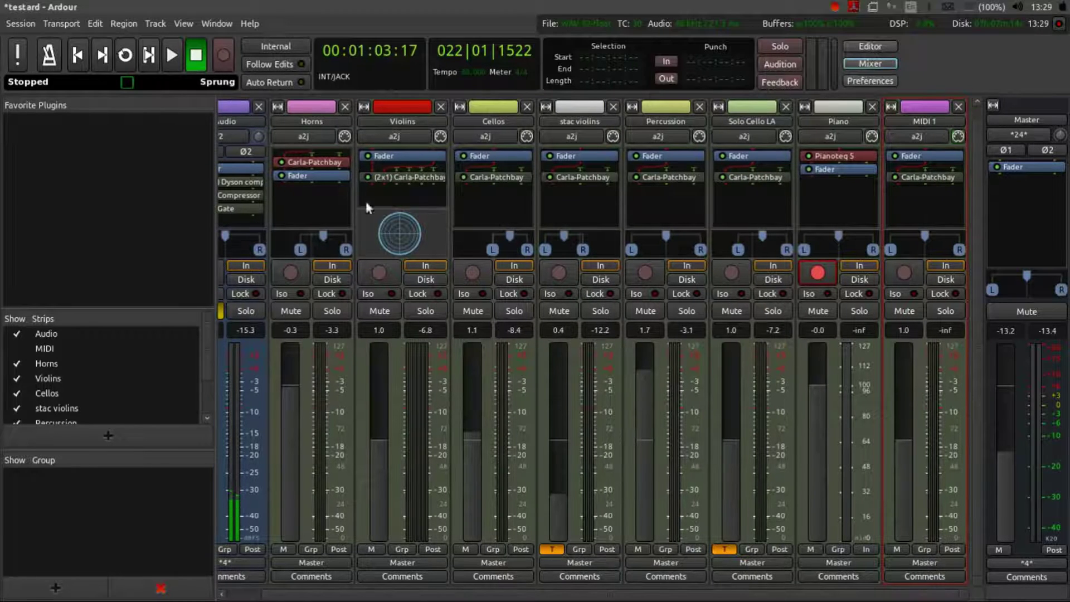
left_click_drag(217, 221, 92, 219)
Rename the MIDI 1 track as Flute
left_click(837, 119)
left_click(837, 119)
left_click(838, 120)
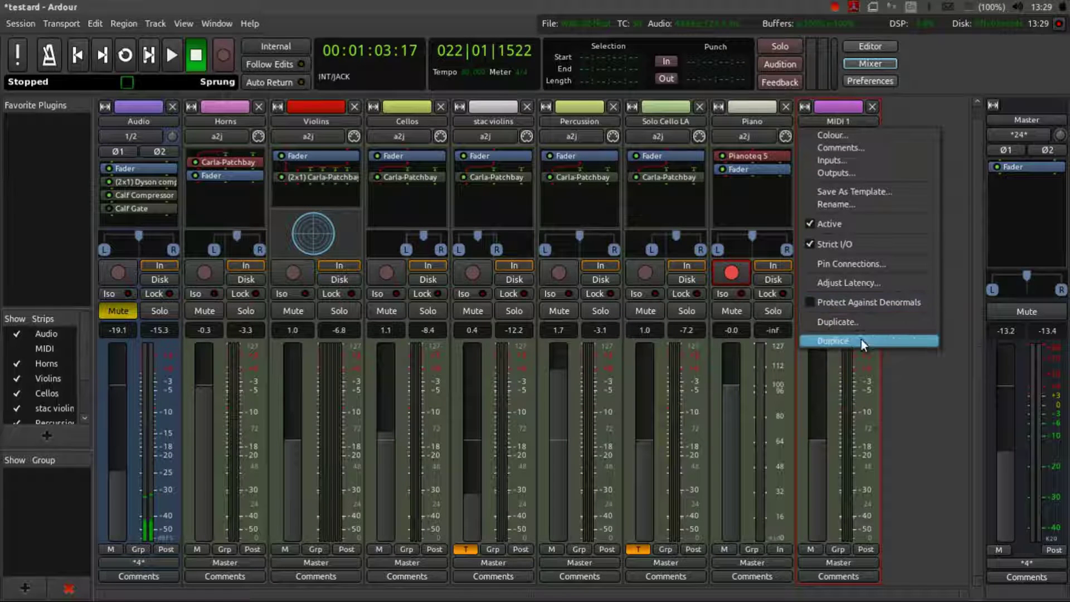
left_click(882, 204)
type("Flute")
key("Return")
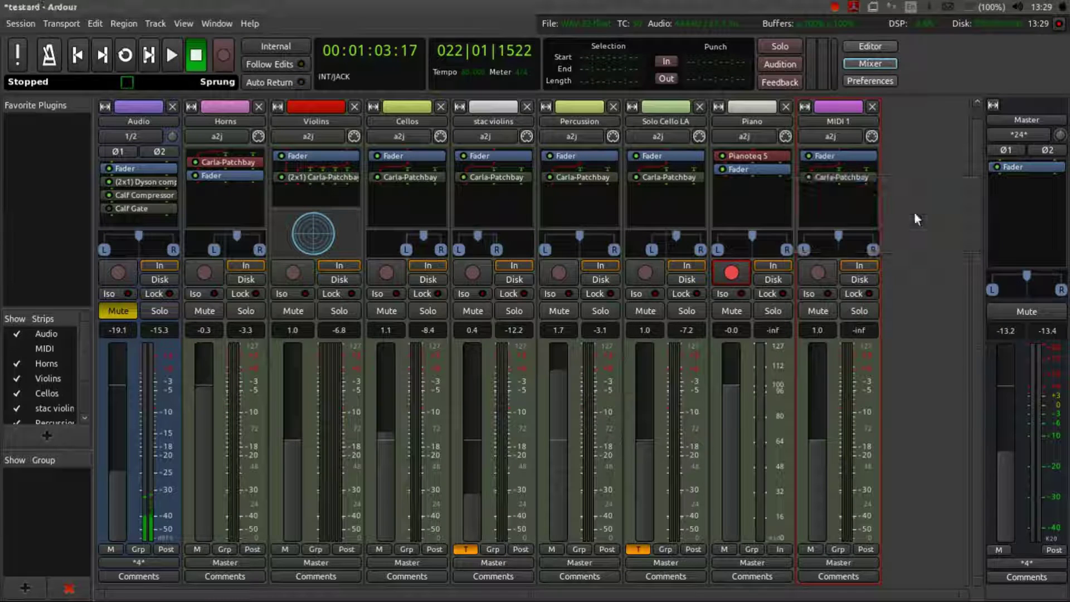
Enable the Flute track's MIDI input and record a flute take from the session start to about bar 15
left_click(870, 138)
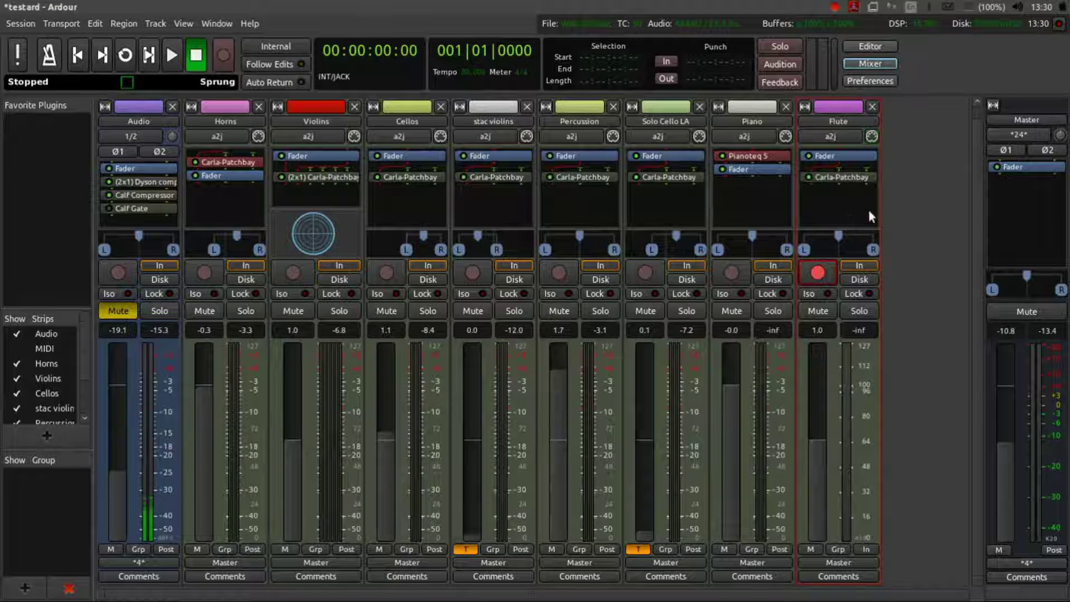
left_click(869, 138)
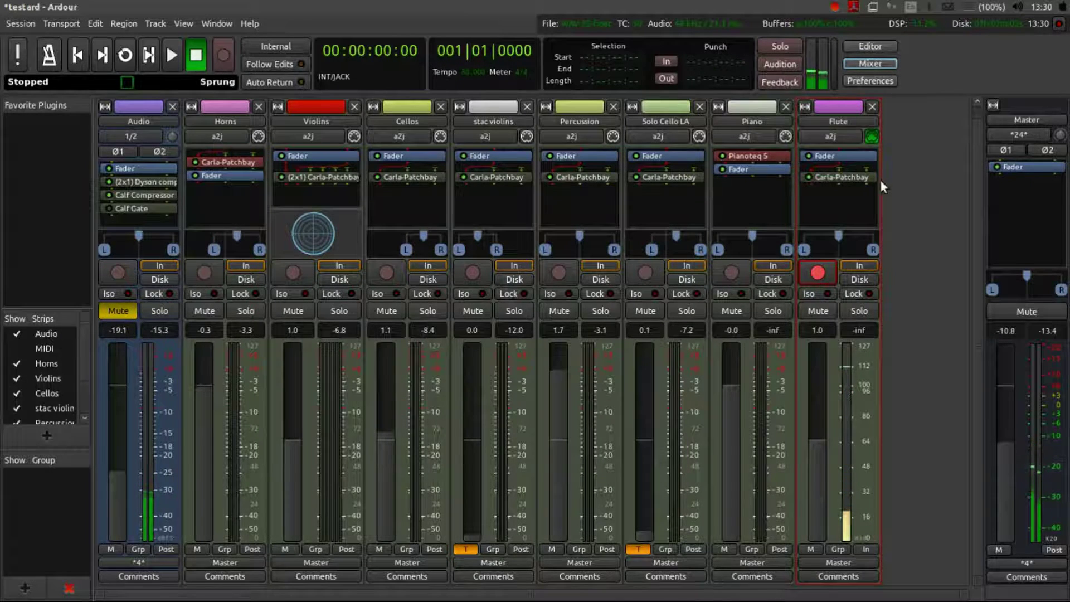
key("alt+m")
left_click(223, 55)
key("space")
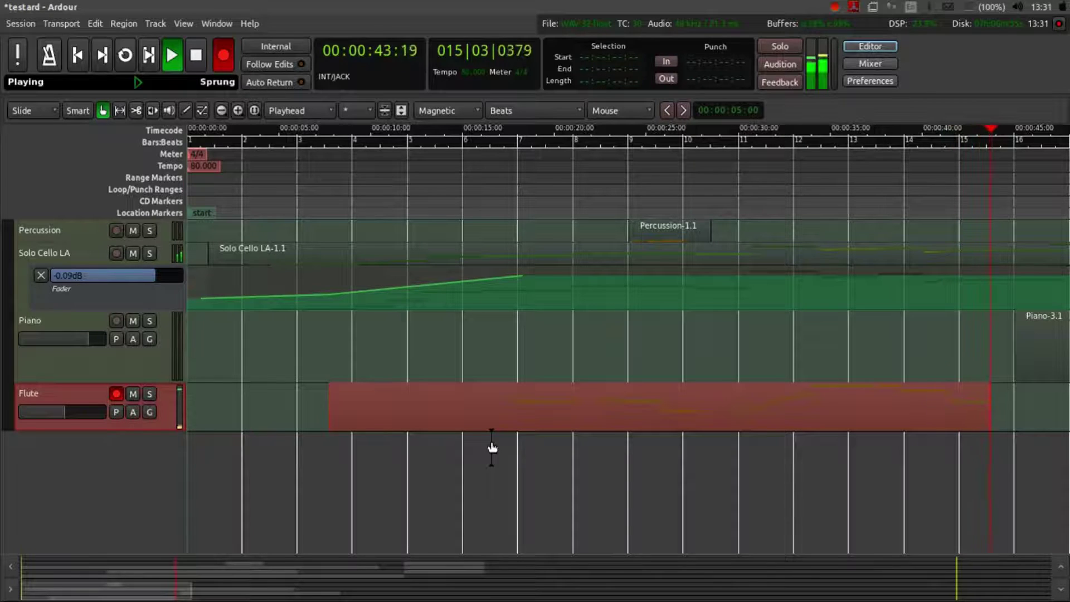
key("shift+r")
key("space")
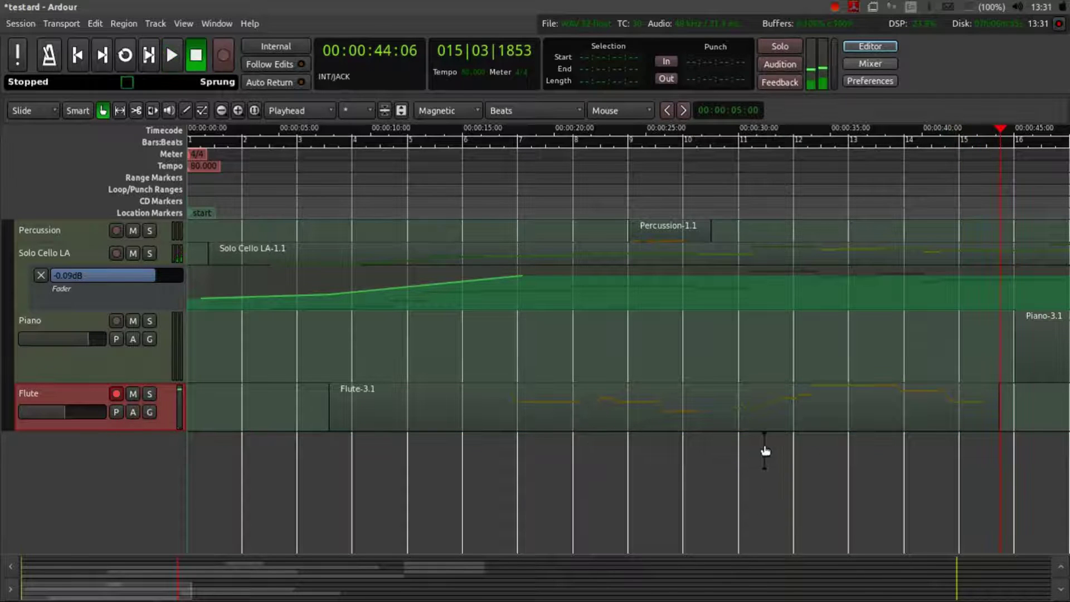
Play the recorded take from about bar 6 and raise the Flute track's fader in the mixer
left_click(482, 129)
key("space")
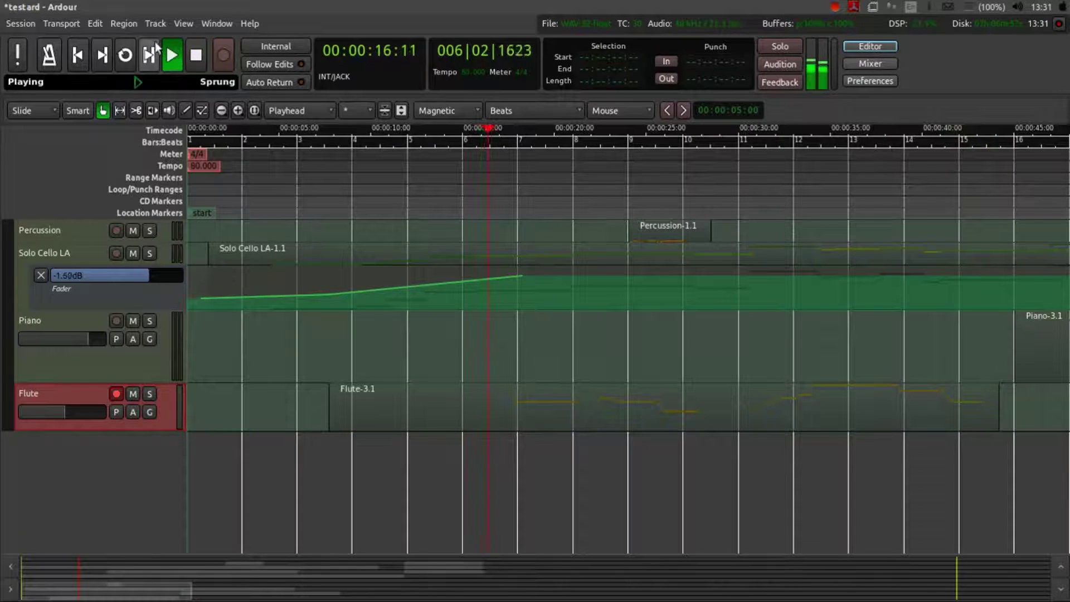
key("alt+m")
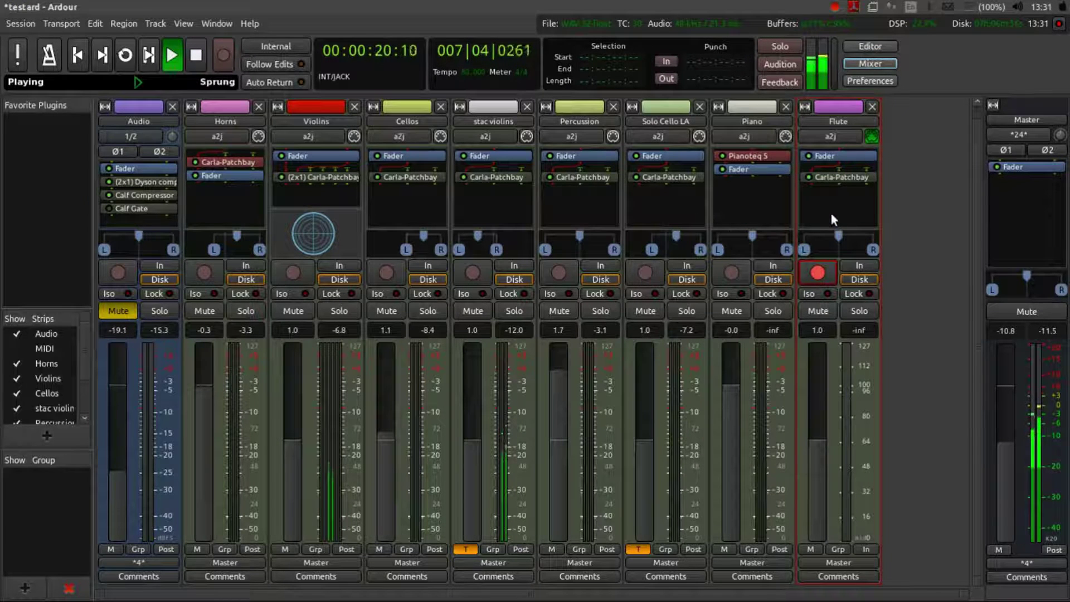
left_click_drag(815, 452, 818, 423)
Insert the Calf Compressor plugin on the Flute track after Carla-Patchbay, keeping its default settings, and close its window
double_click(822, 193)
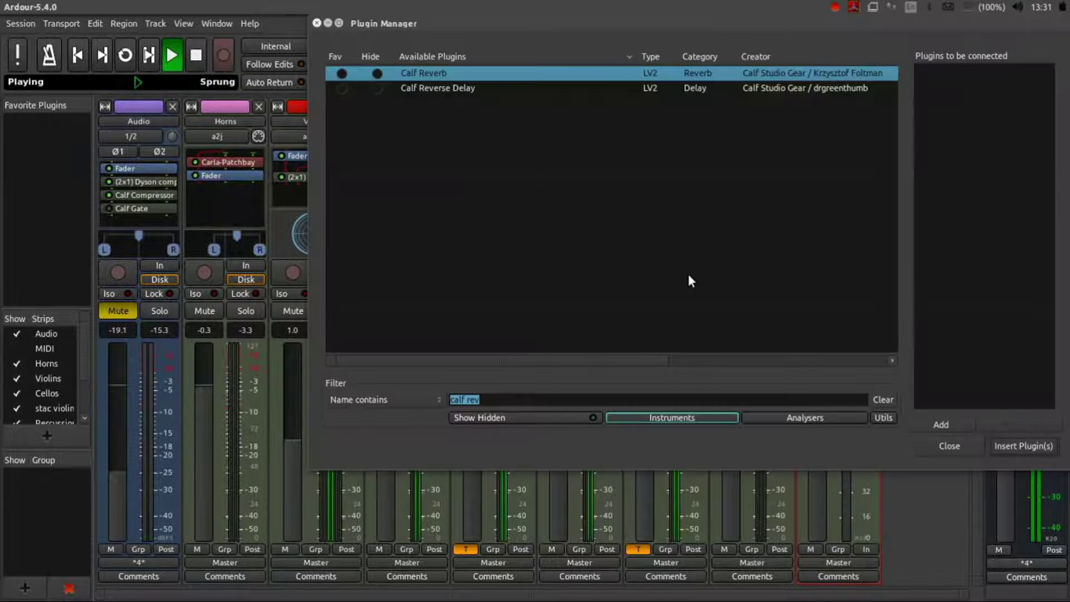
key("End")
key("BackSpace")
key("BackSpace")
key("BackSpace")
type("comp")
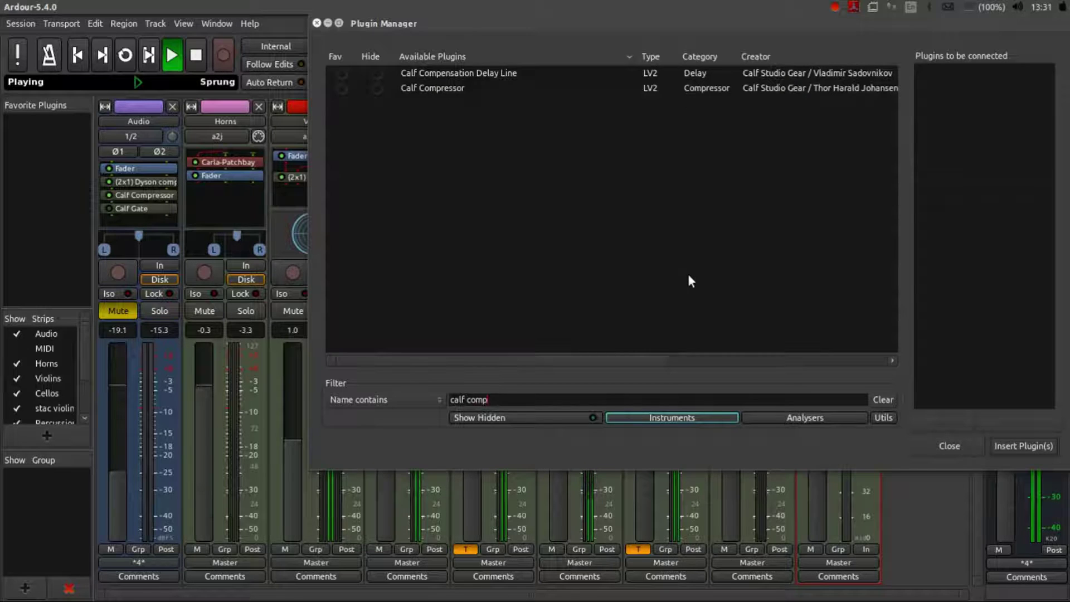
double_click(483, 89)
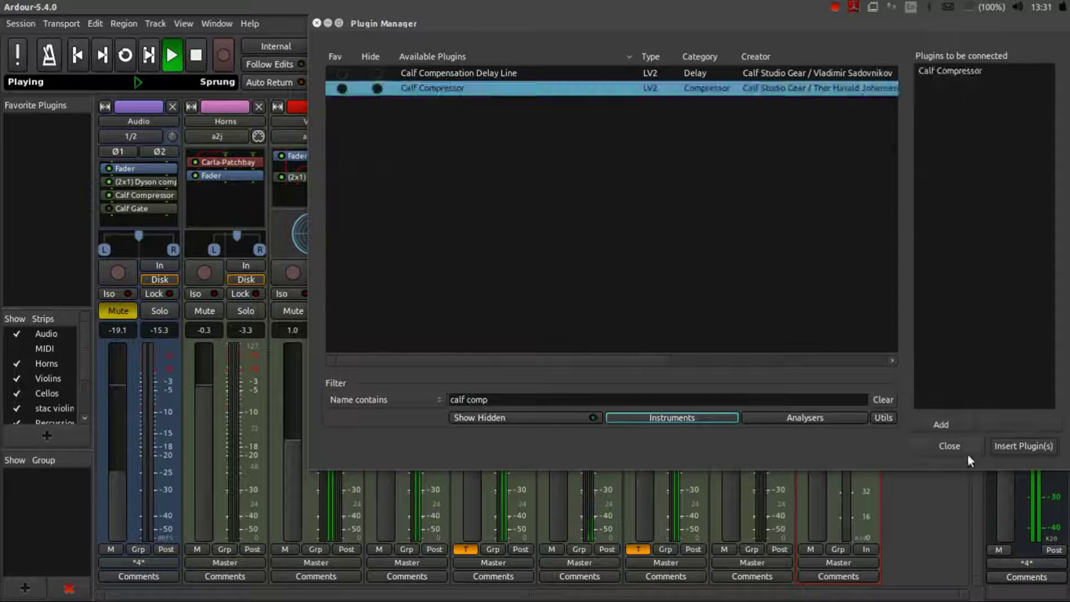
left_click(1001, 446)
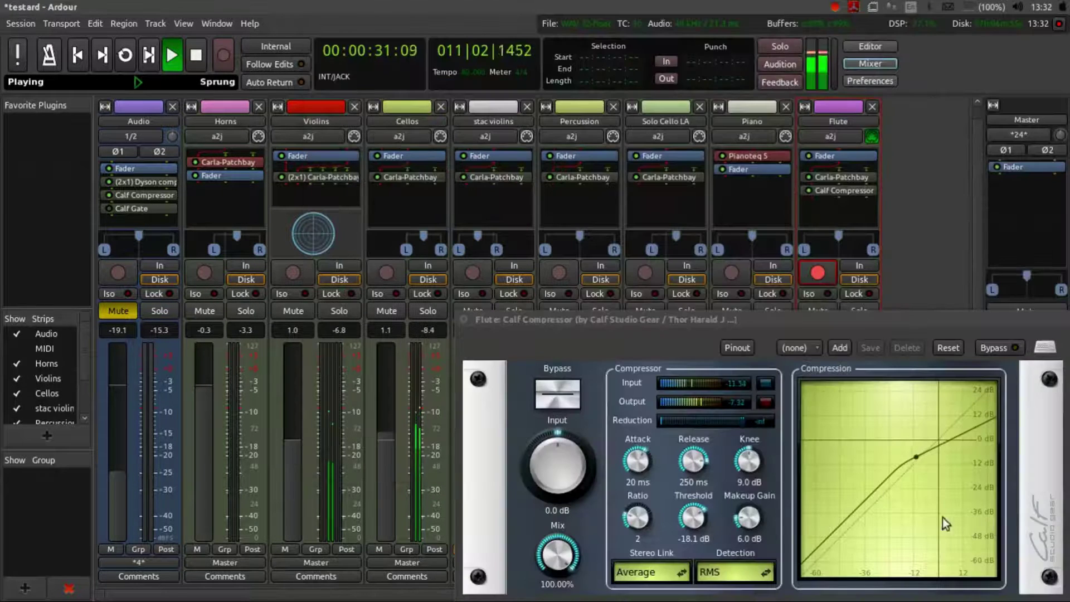
left_click(463, 322)
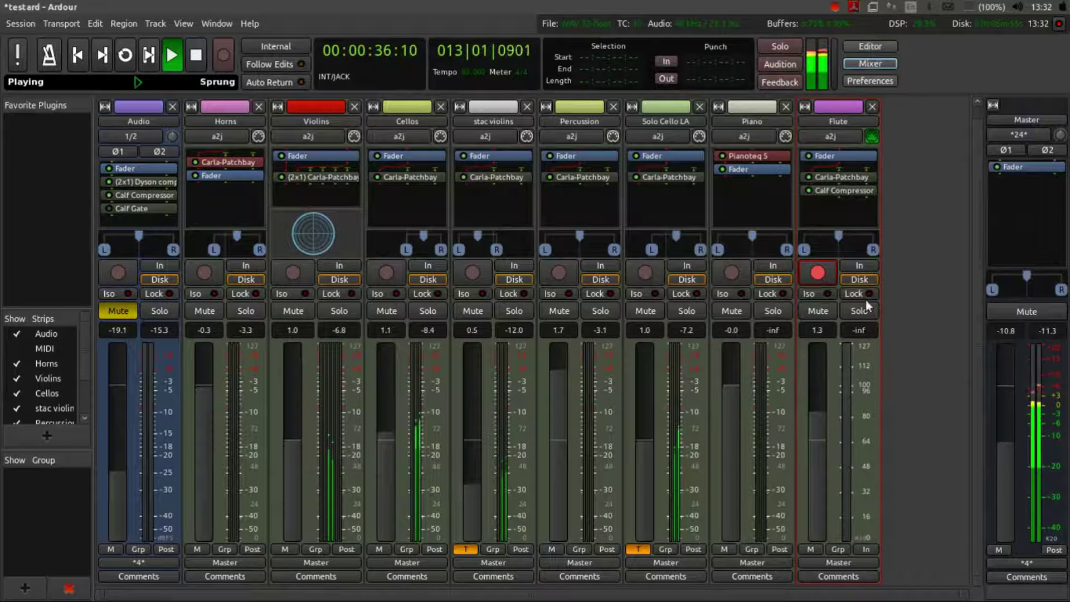
Add the Calf Reverb plugin after the compressor on the Flute track with its default settings, and close its window
double_click(828, 208)
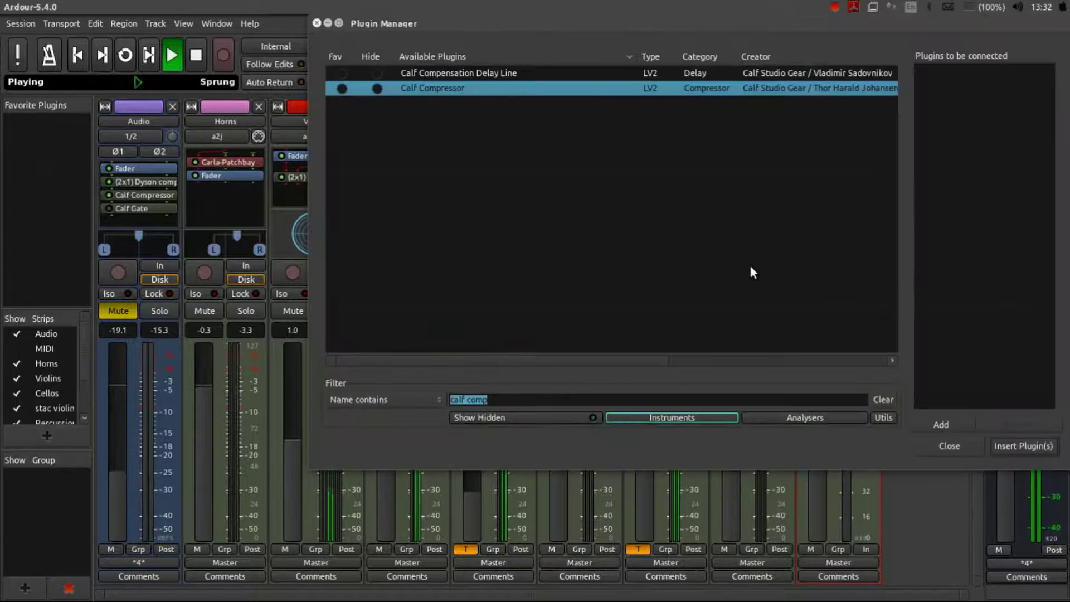
key("End")
key("BackSpace")
key("BackSpace")
key("BackSpace")
key("BackSpace")
key("BackSpace")
type("rev")
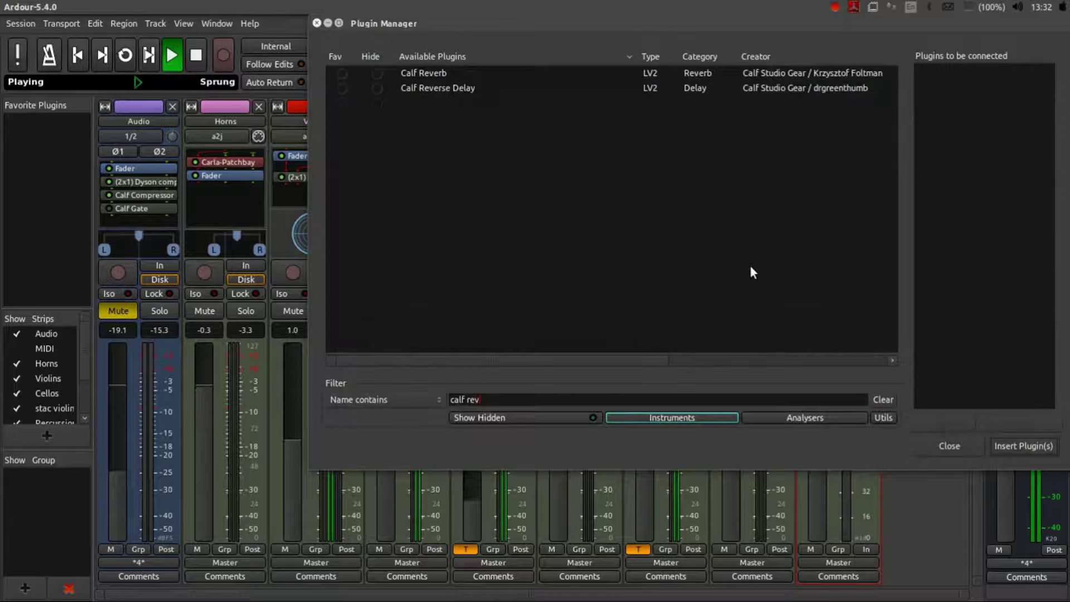
double_click(559, 73)
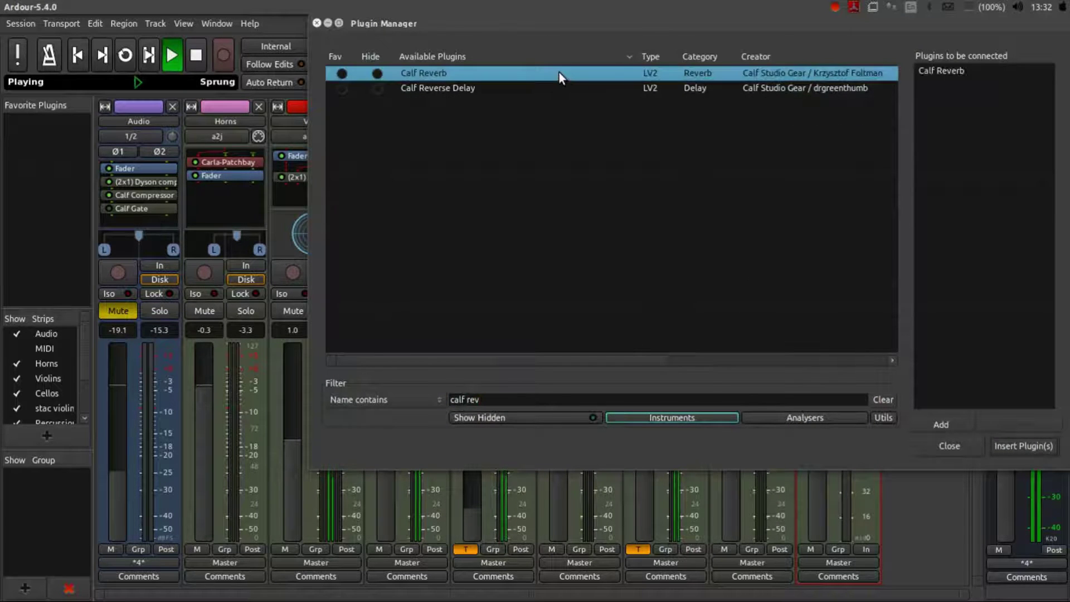
left_click(1014, 447)
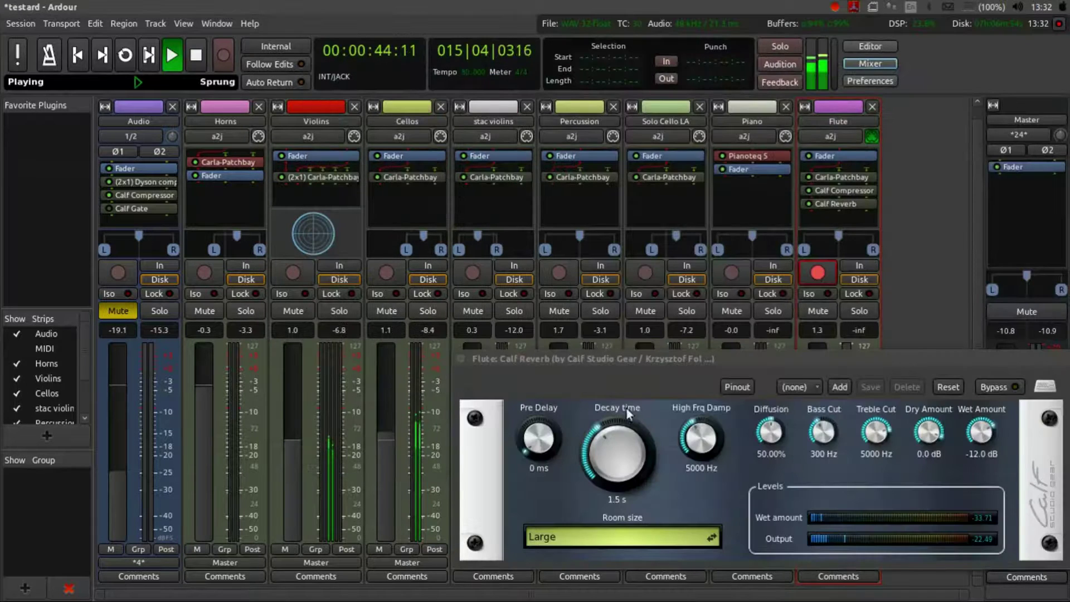
left_click(460, 358)
Replay the session from about the middle of bar 6 and pan the Flute track slightly to the right in the mixer
key("alt+e")
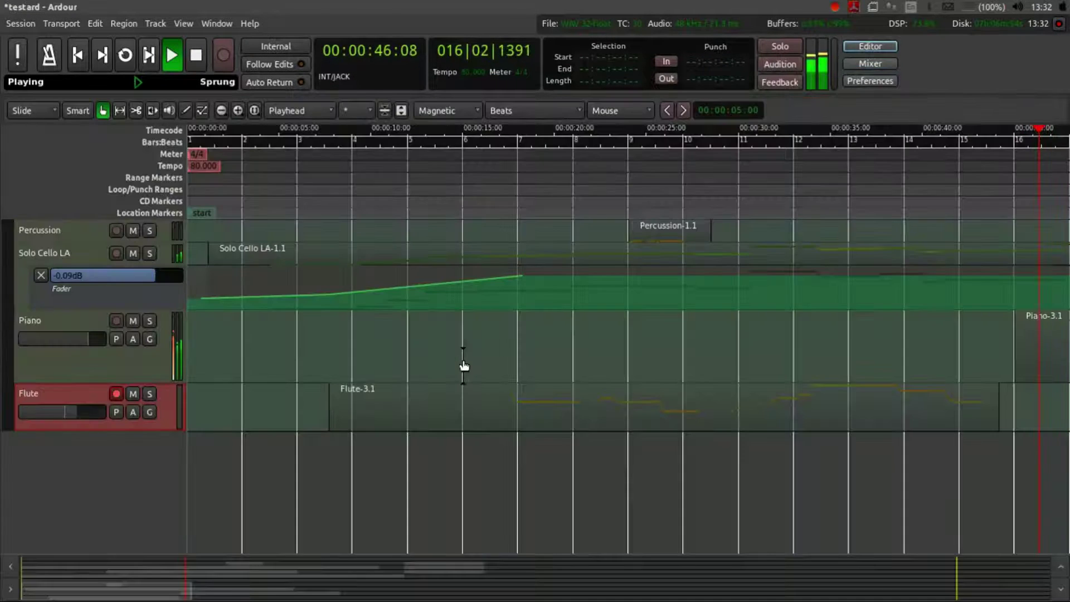
left_click(498, 182)
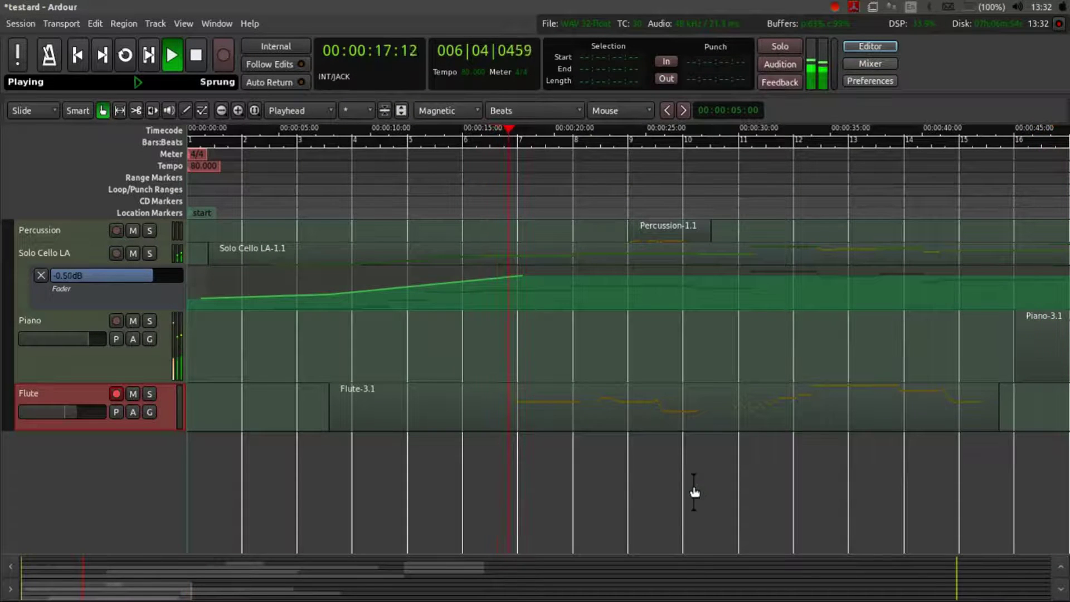
key("alt+m")
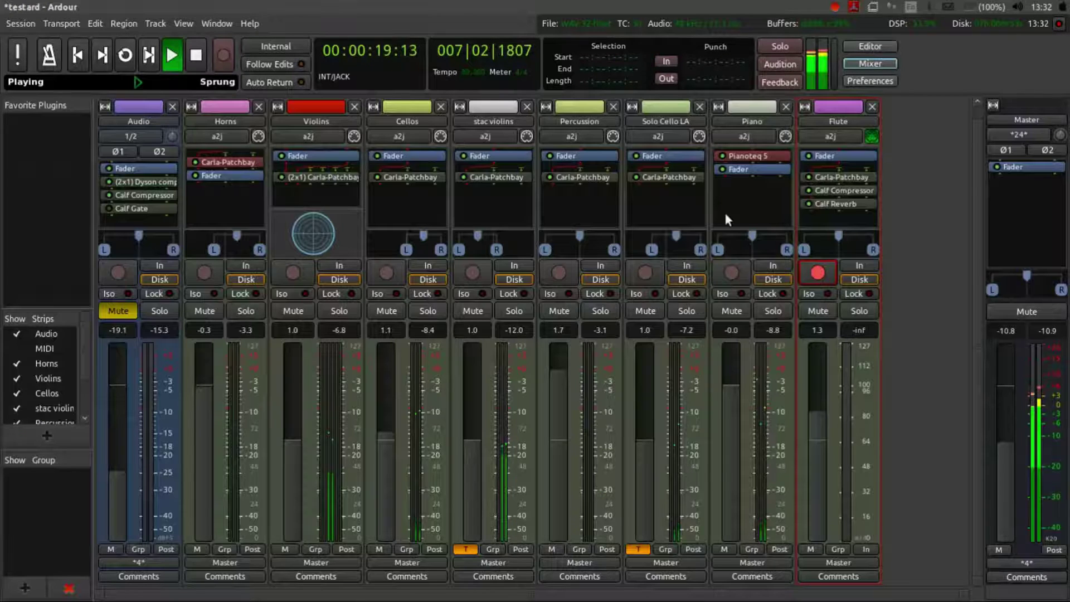
left_click_drag(872, 251, 844, 240)
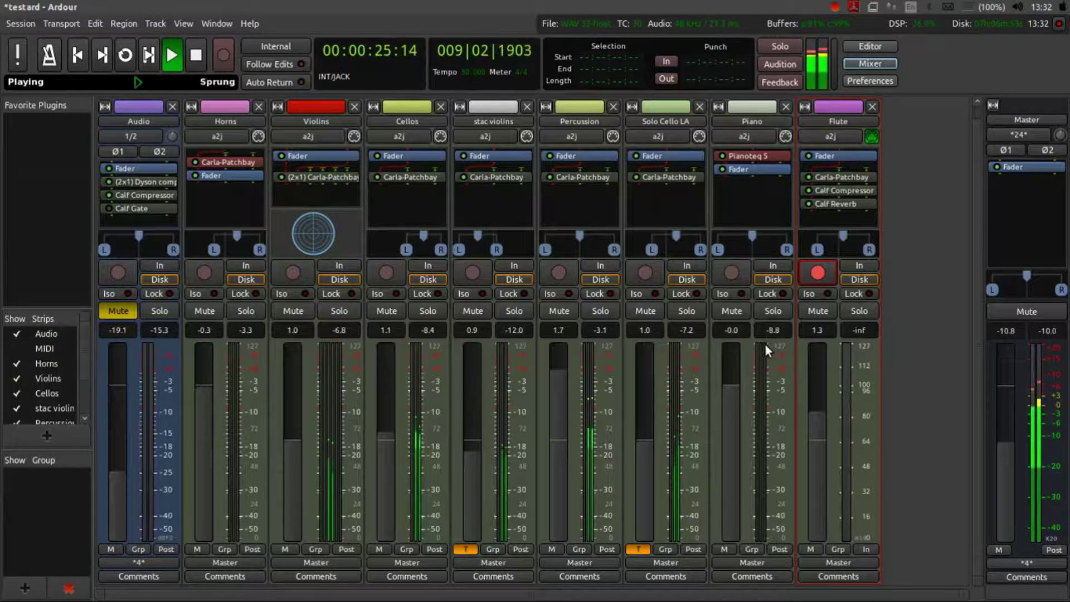
Lower the Flute track's fader to 1.0, and stop playback with the editor shown
left_click_drag(819, 427, 815, 458)
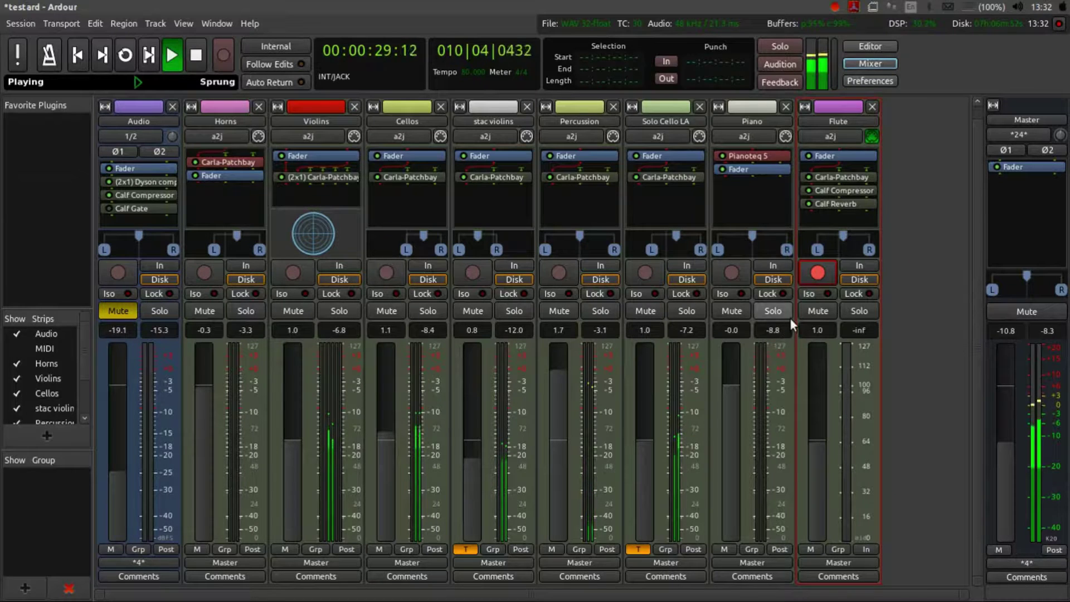
key("space")
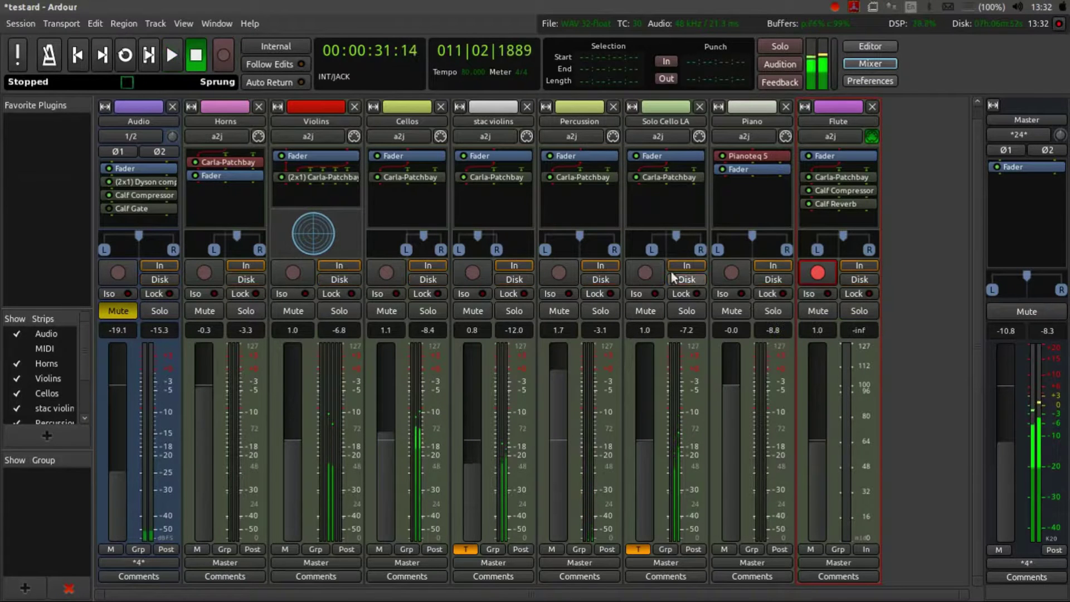
key("alt+m")
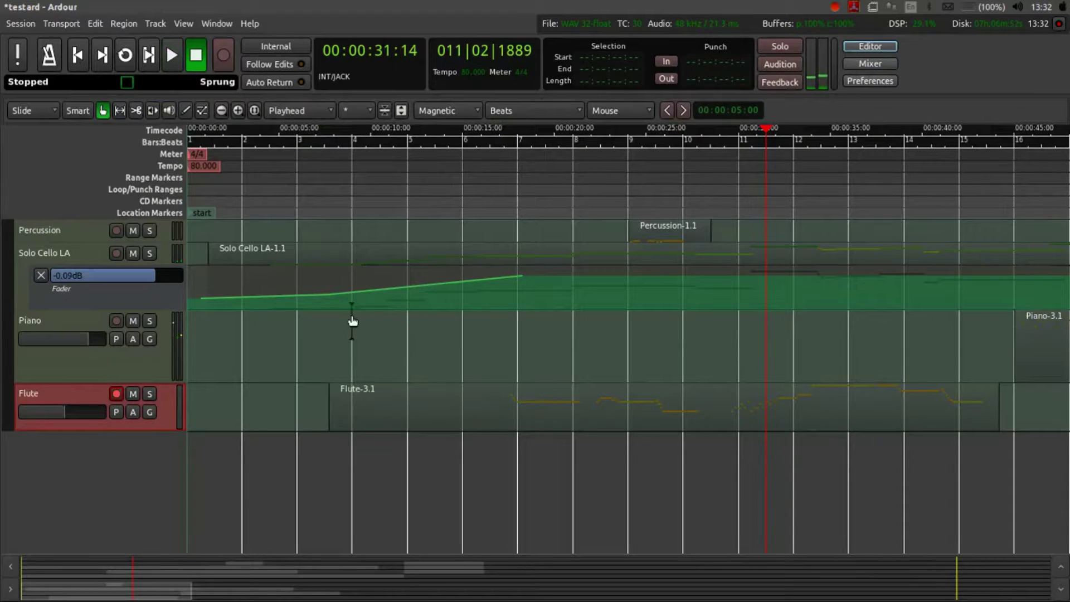